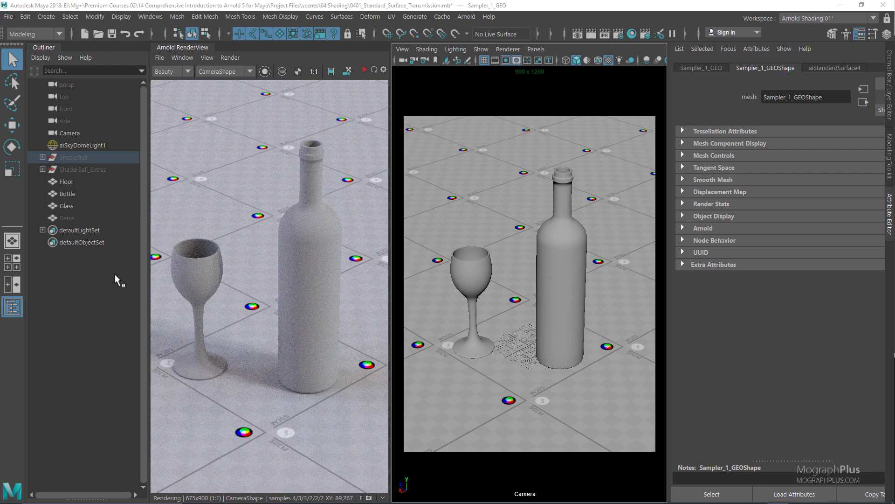
- Show the Node Editor in place of the camera viewport and widen its panel
click(535, 50)
mouse_move(609, 116)
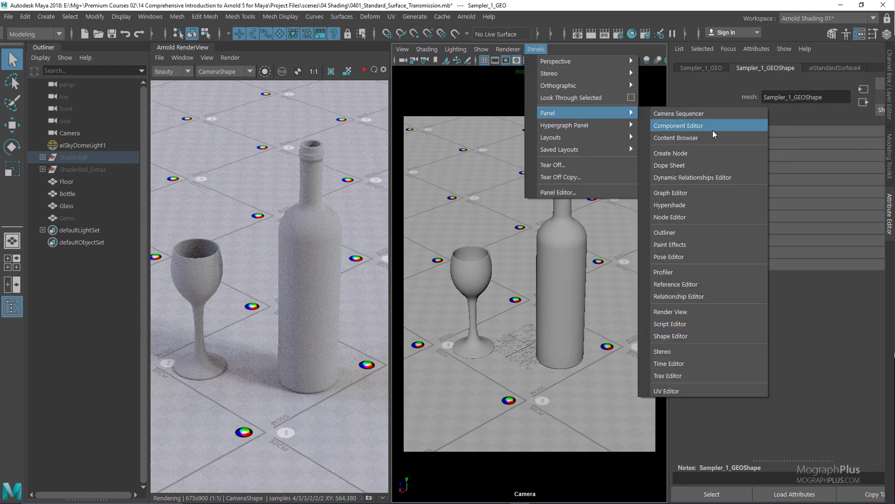
click(719, 207)
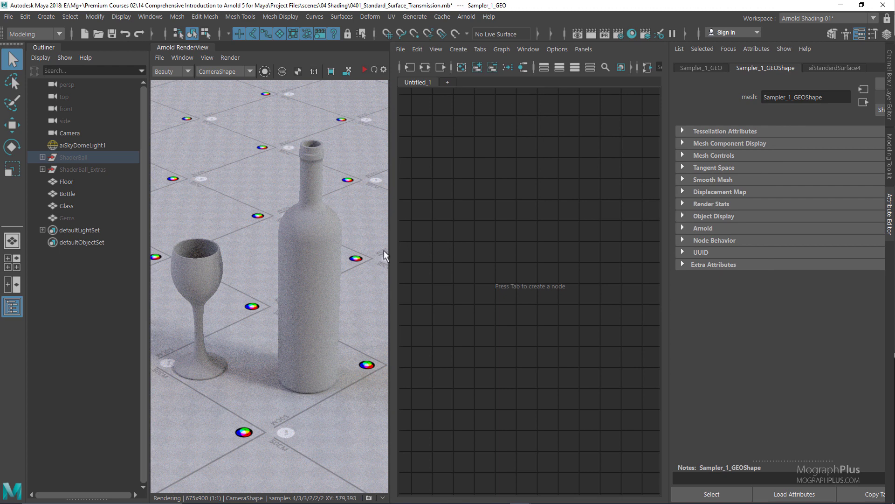
drag(391, 250, 371, 250)
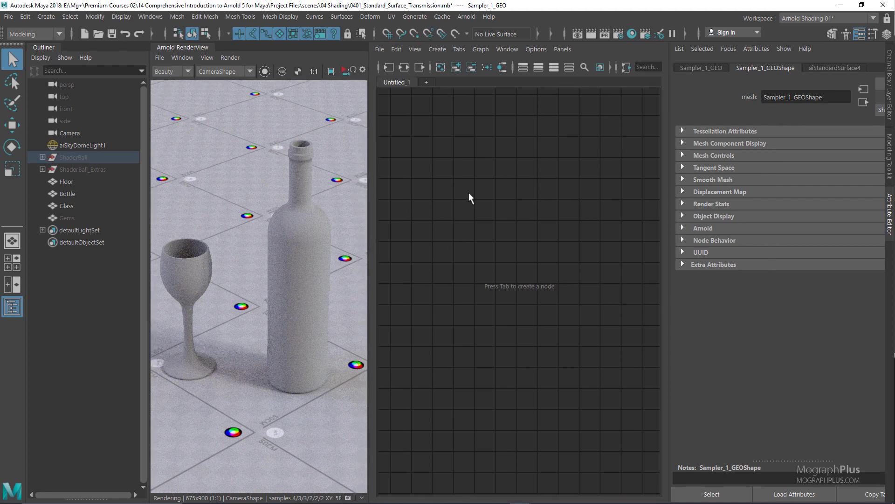
- Create an aiStandardSurface material node in the empty Node Editor graph
key(Tab)
text(stand)
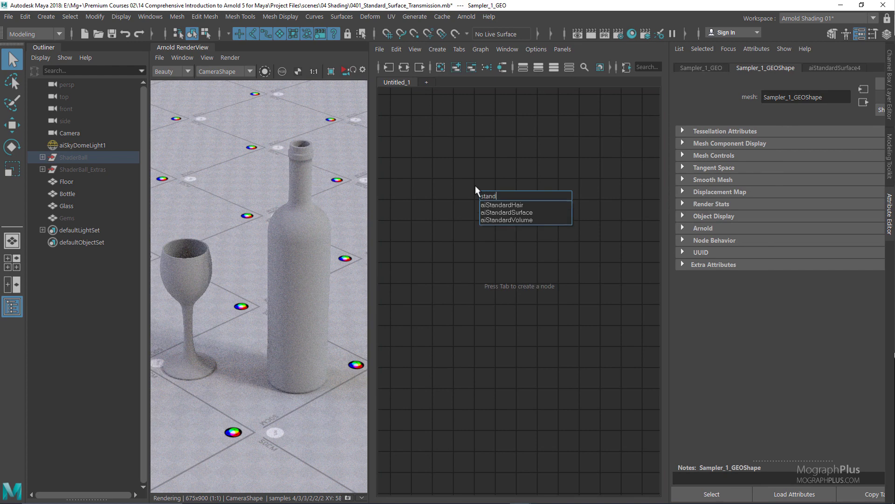
key(Down)
key(Down)
key(Return)
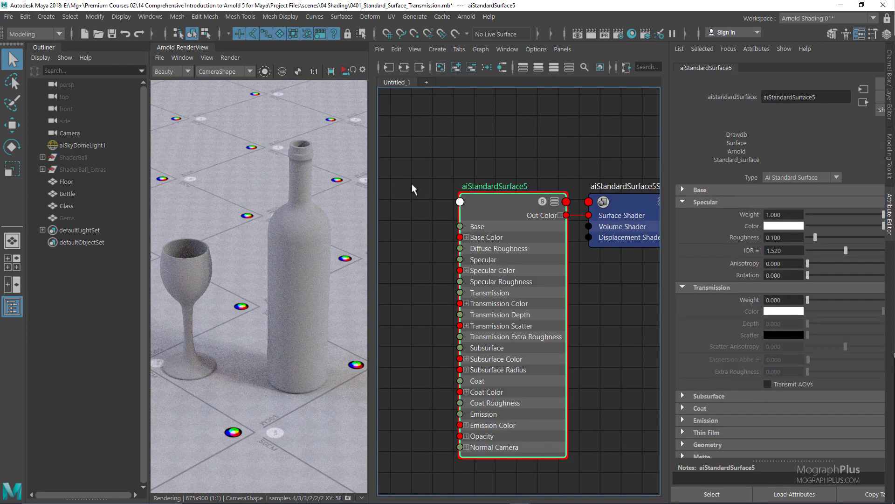
- Assign the new aiStandardSurface material to both the Bottle and Glass meshes
click(70, 193)
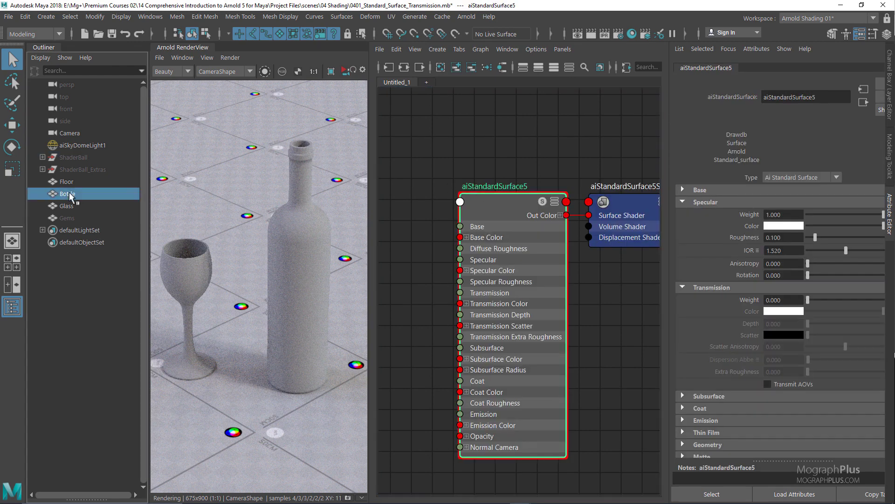
shift+click(73, 206)
right_drag(503, 200, 510, 170)
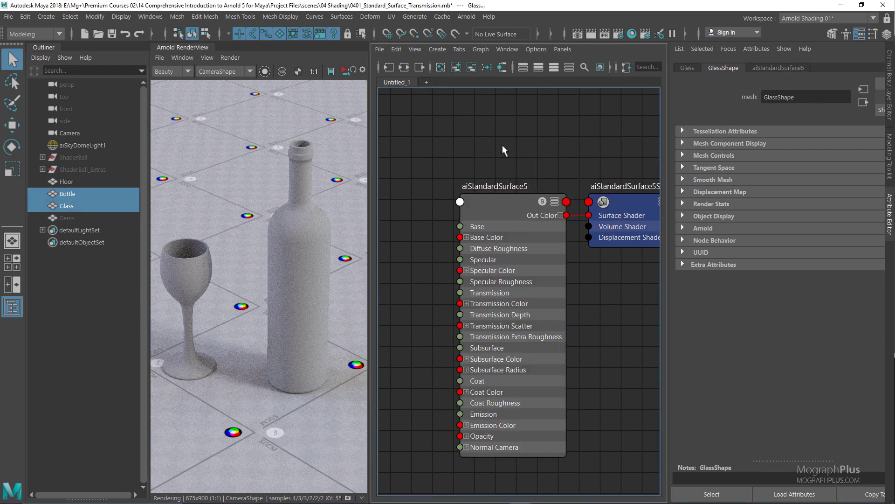
- Hide the Outliner, set a render crop region around the wine glass and bottle, and start the Arnold render
click(6, 312)
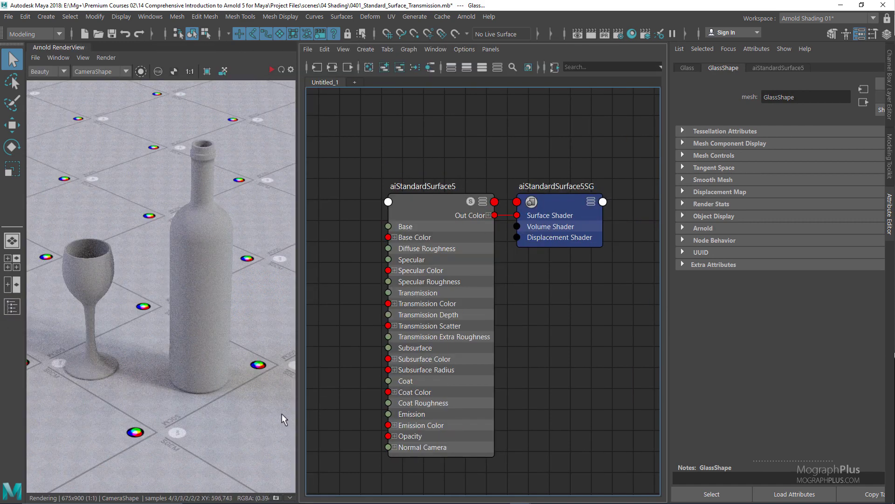
drag(260, 402, 53, 124)
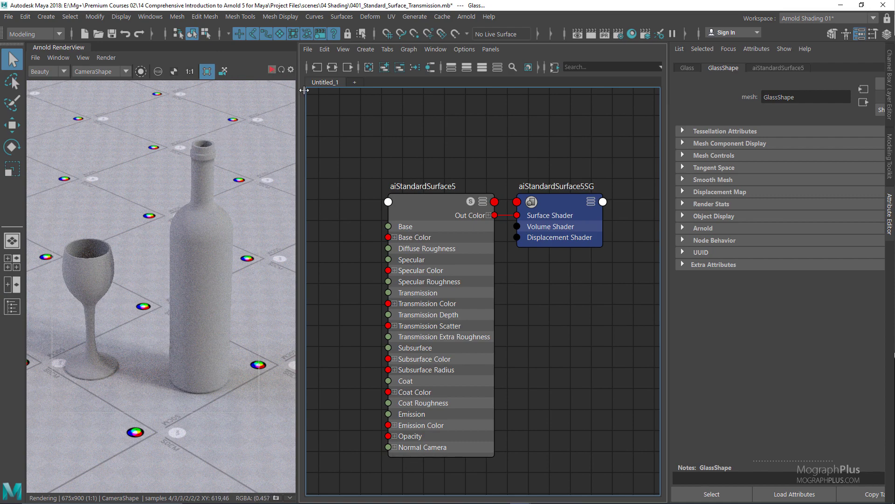
click(450, 208)
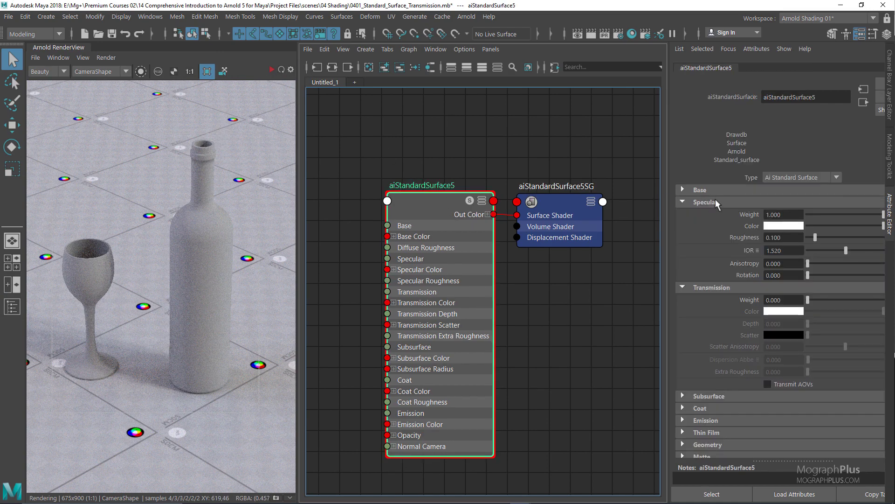
click(271, 71)
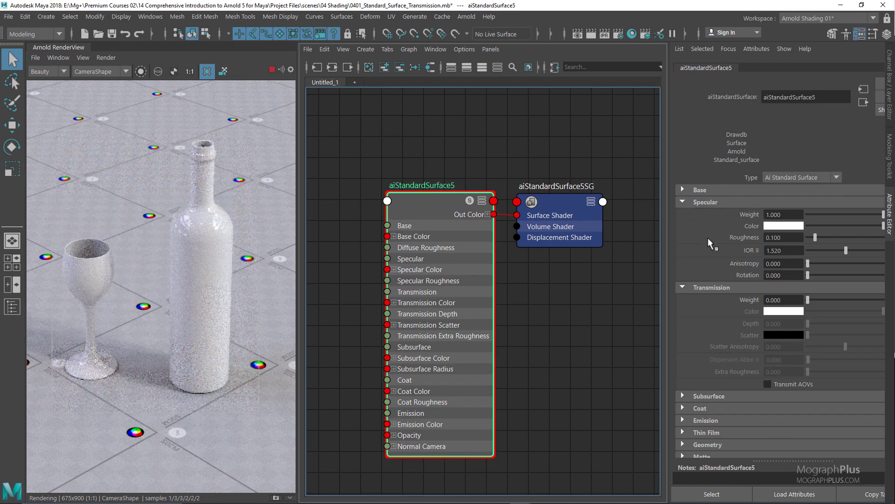
- Set the Transmission weight of the glass material to 1.000
scroll(710, 238, down, 2)
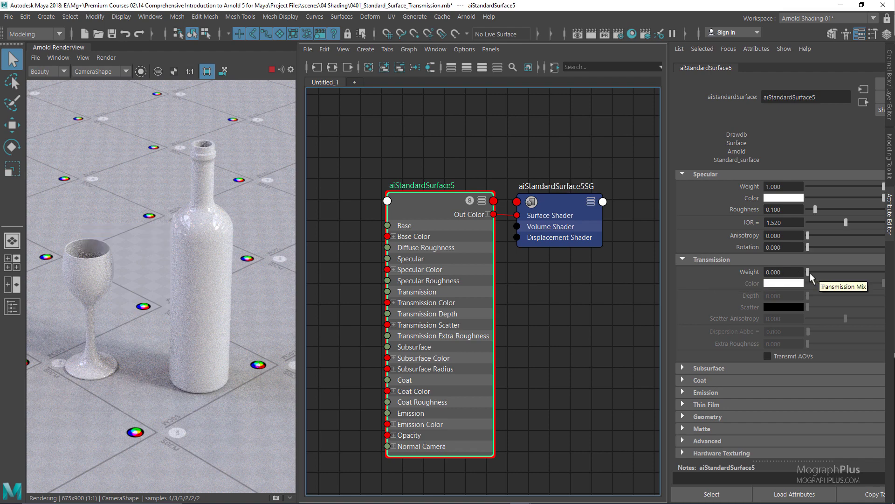
drag(666, 264, 644, 264)
drag(827, 273, 862, 272)
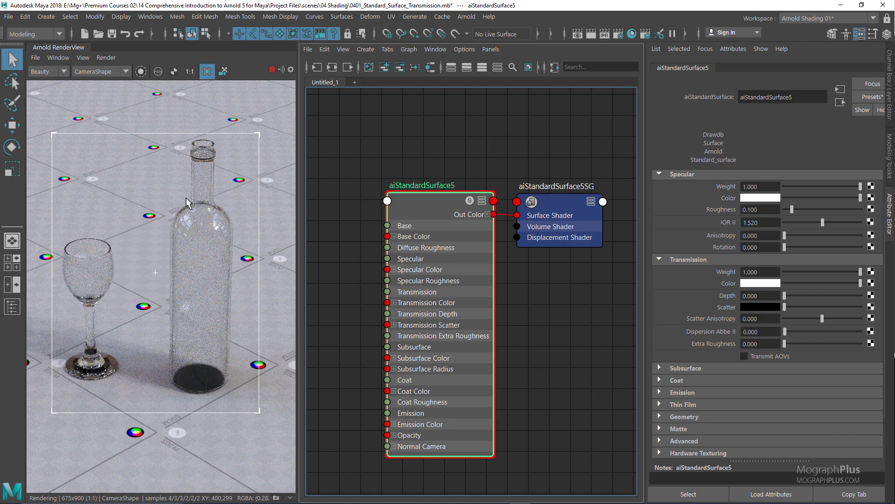
- Turn off the Arnold Opaque option on the Bottle and Glass shapes, and show the glass material's attributes again
click(12, 307)
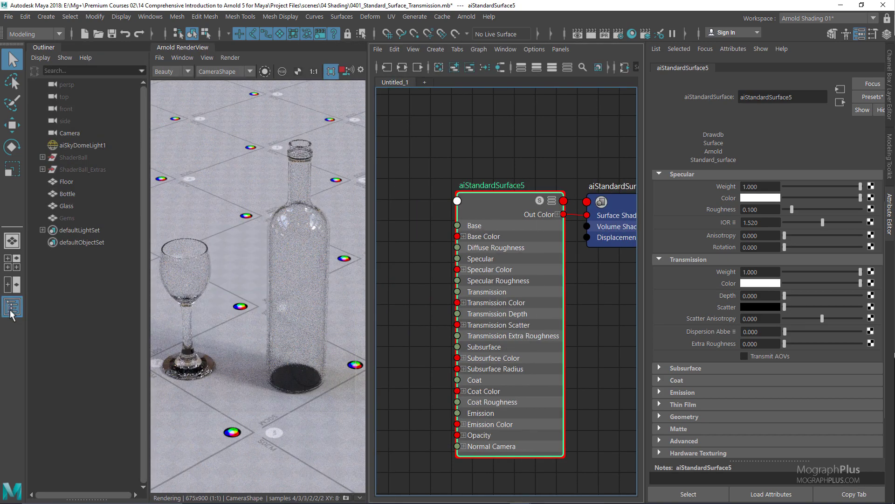
click(66, 195)
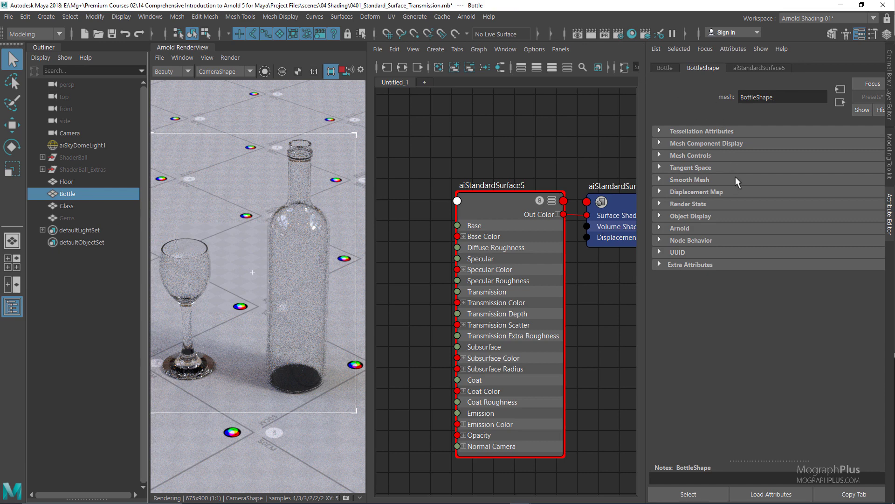
click(681, 228)
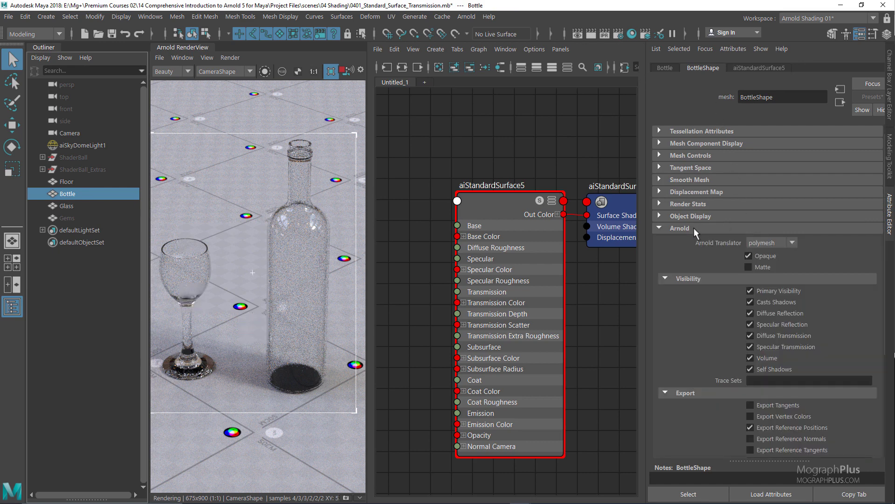
click(762, 255)
click(92, 206)
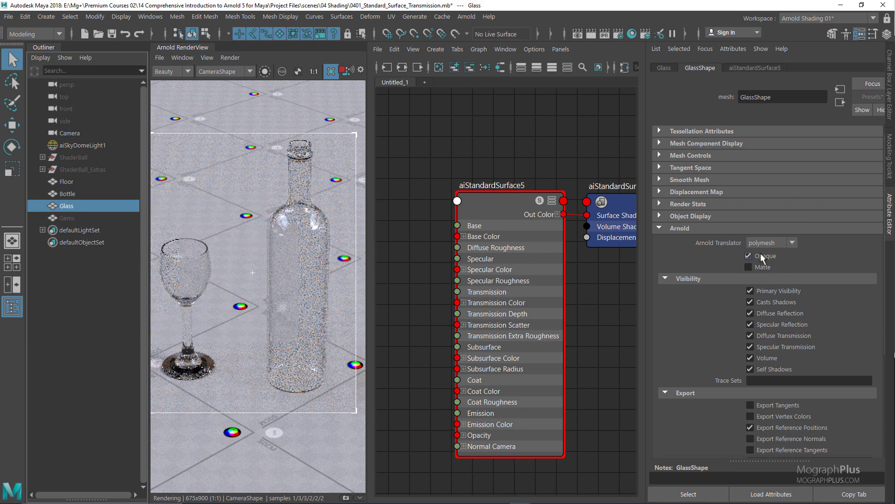
click(748, 256)
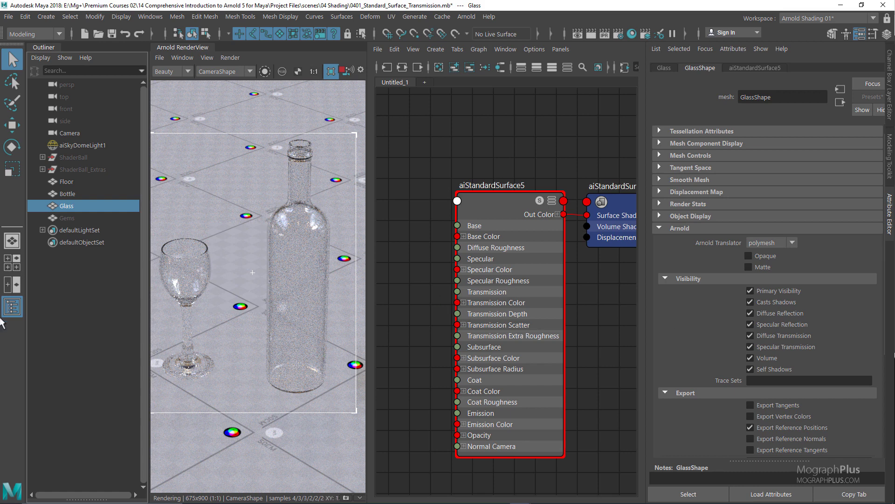
click(9, 312)
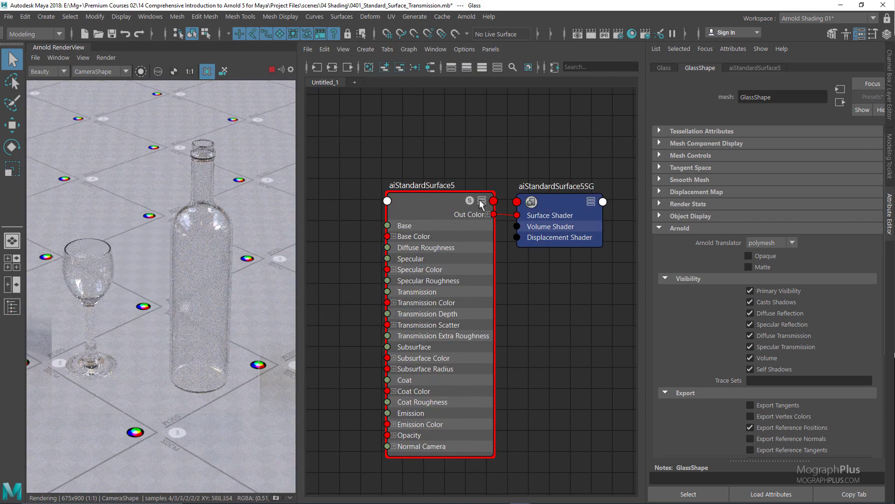
click(429, 198)
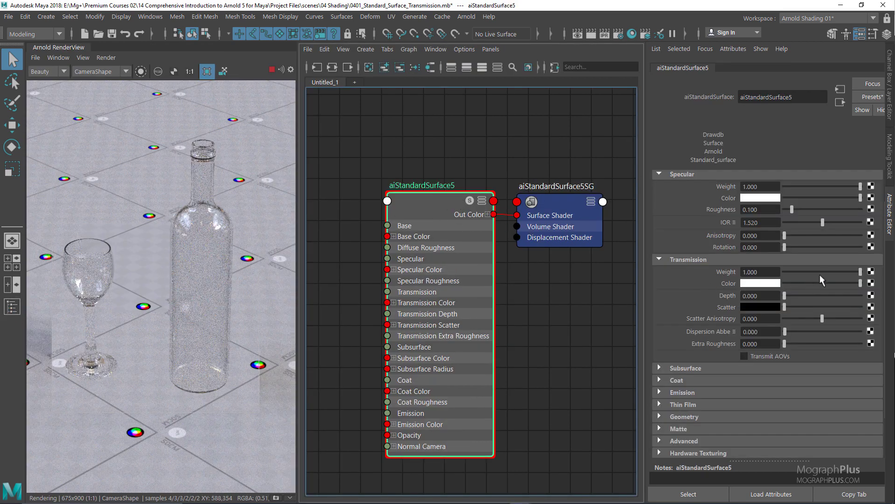
- Compare Transmission weights of 0.000, about 0.564 and about 0.81 on the glass material, and restore the weight to 1.000
drag(806, 269, 780, 269)
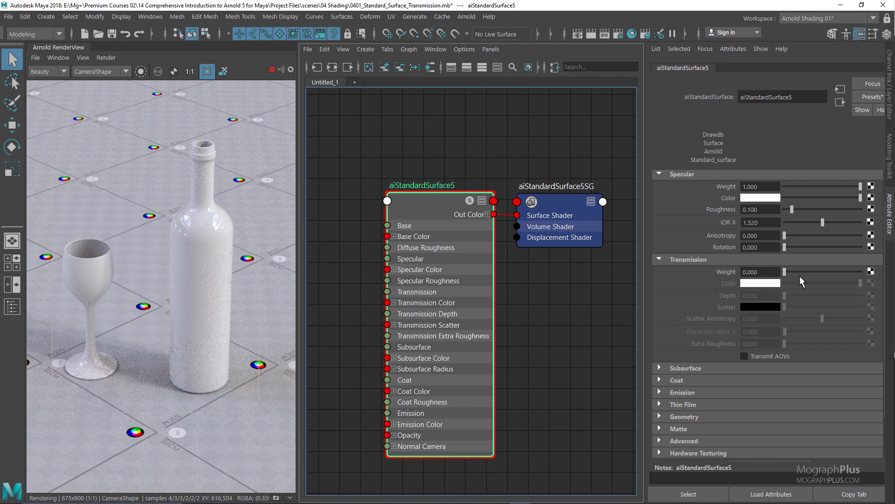
drag(800, 271, 846, 273)
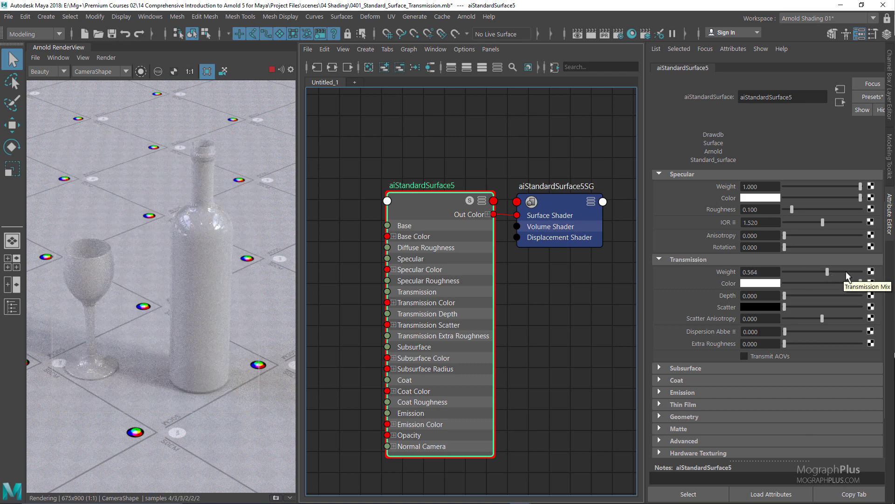
click(846, 271)
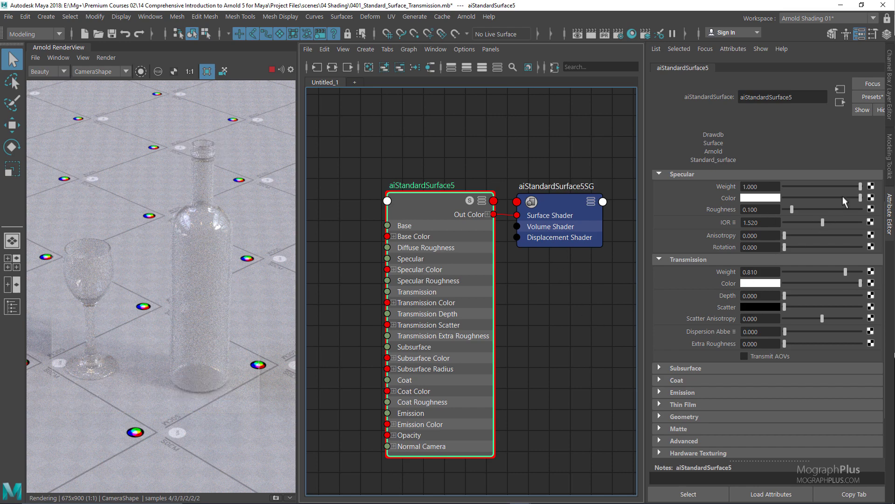
drag(857, 275, 862, 274)
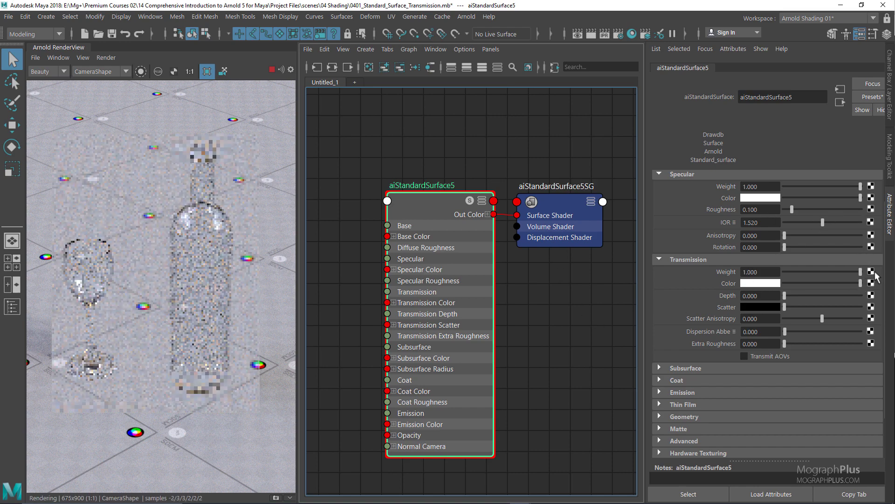
- Frame the whole shader network in the Node Editor and expand the material's Base attributes
scroll(581, 222, up, 4)
key(a)
scroll(804, 236, down, 1)
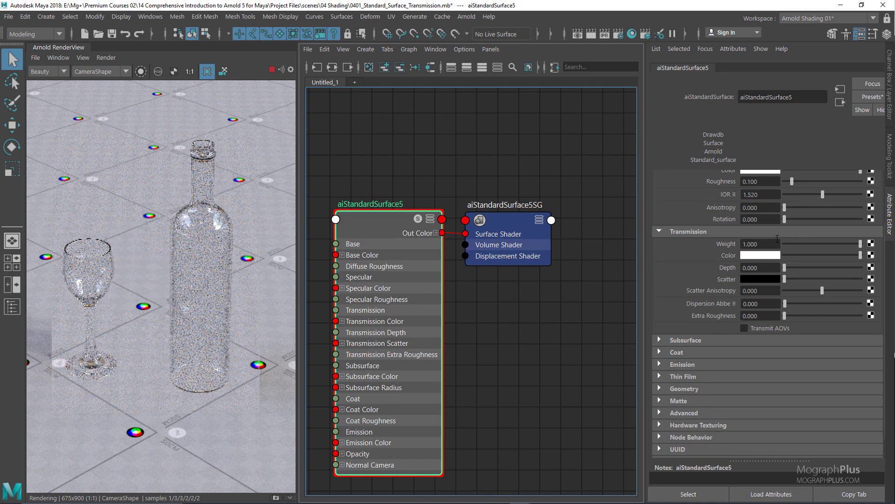
scroll(695, 195, up, 2)
click(689, 188)
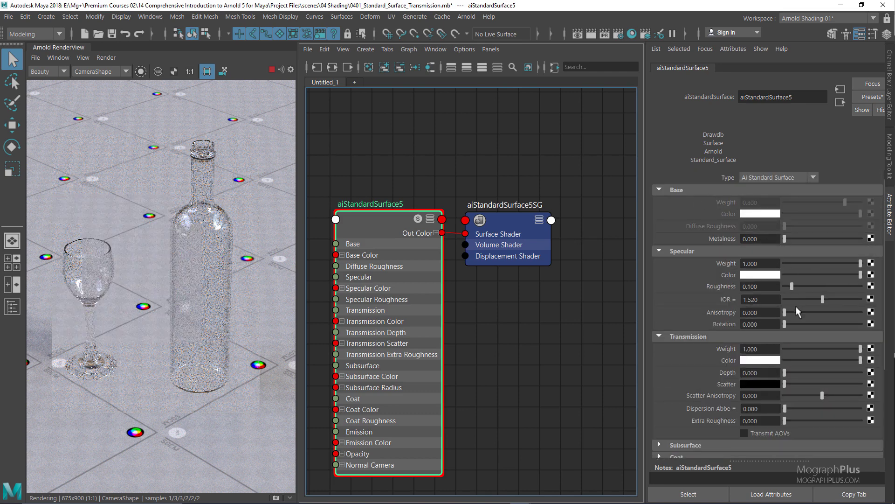
- Try Transmission weights of about 0.644 and 0.742 to compare the Base contribution, and return the weight to 1.000
mouse_move(815, 348)
mouse_down()
mouse_move(795, 350)
mouse_move(832, 347)
mouse_up()
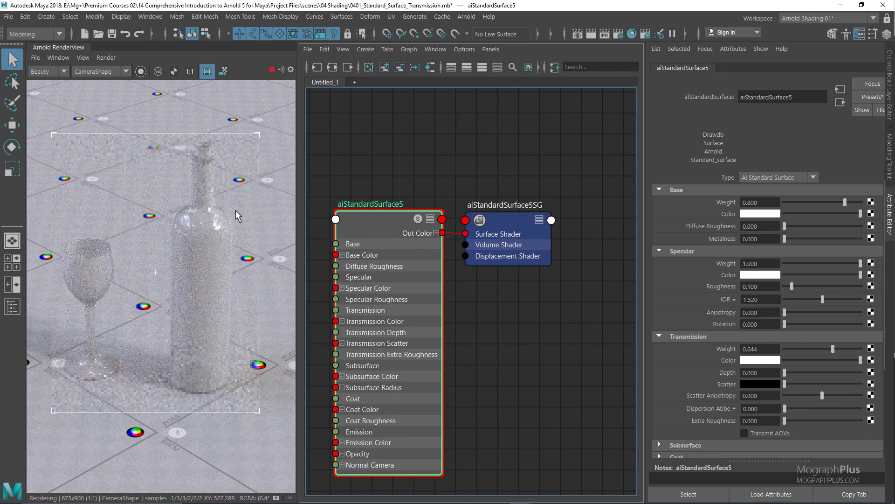
drag(828, 350, 835, 349)
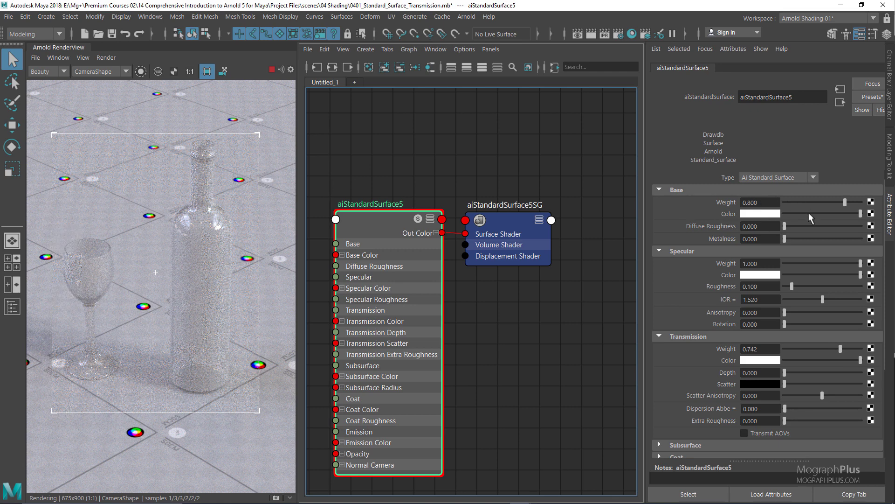
drag(849, 348, 887, 350)
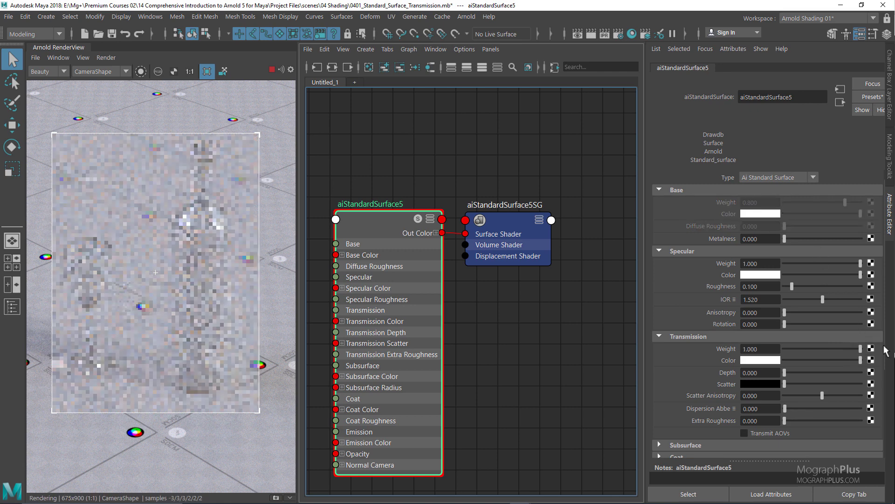
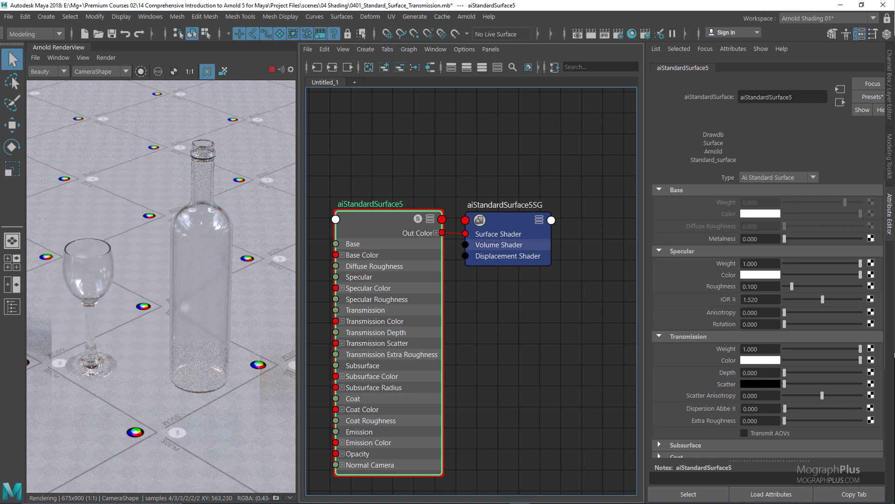
- Set the Transmission color to a pale green by picking a light green swatch and lowering its saturation in HSV mode
click(768, 361)
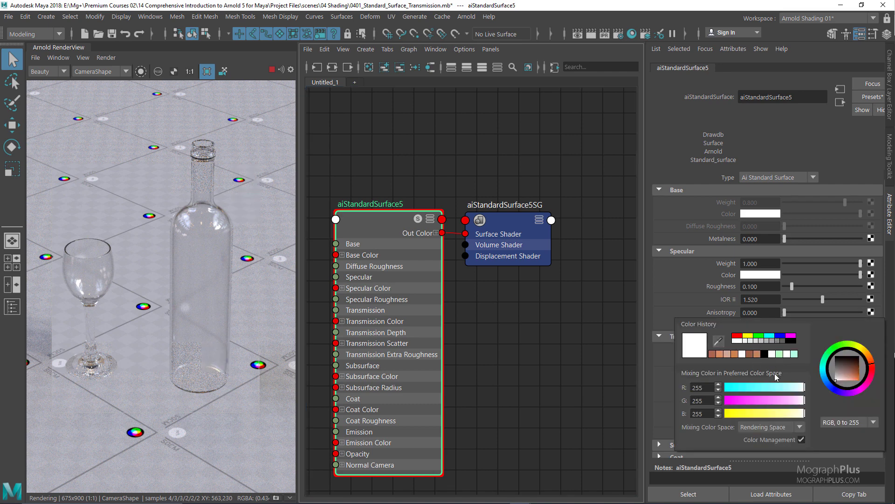
click(780, 355)
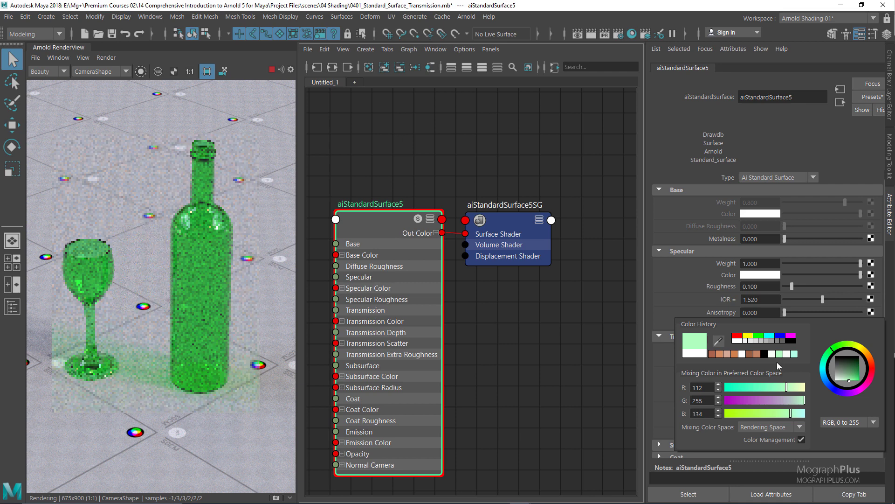
click(863, 423)
click(847, 449)
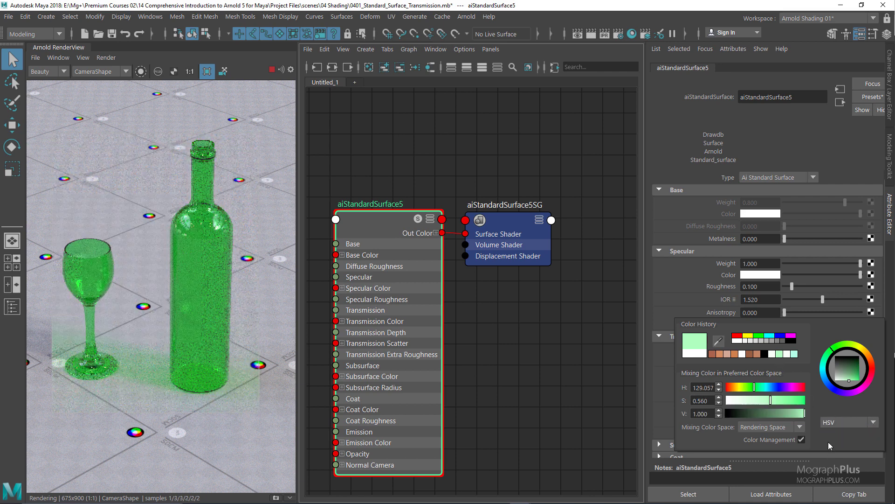
drag(771, 401, 743, 402)
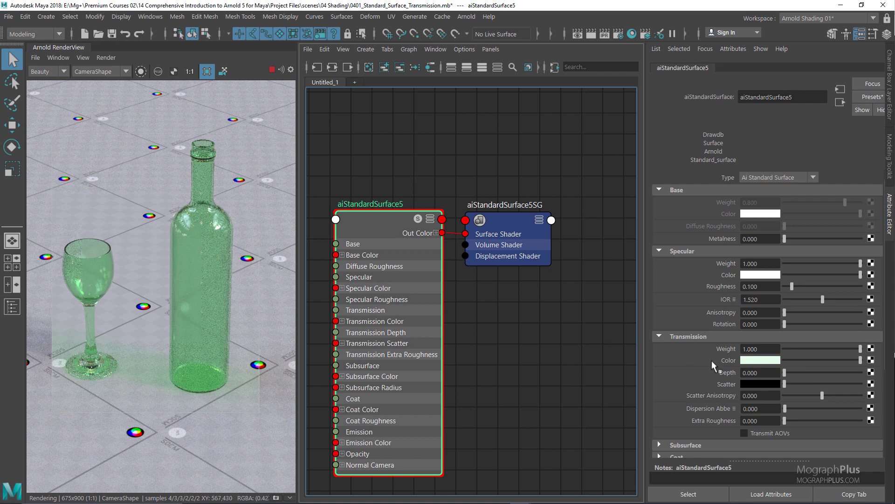
- Try Transmission depth values of 1 and 5 on the pale green glass material
click(759, 373)
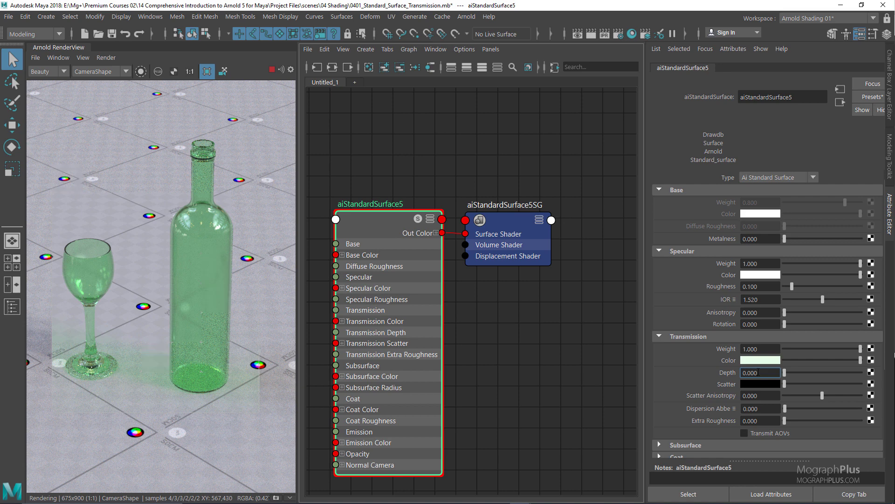
drag(765, 374, 728, 374)
text(1)
key(Return)
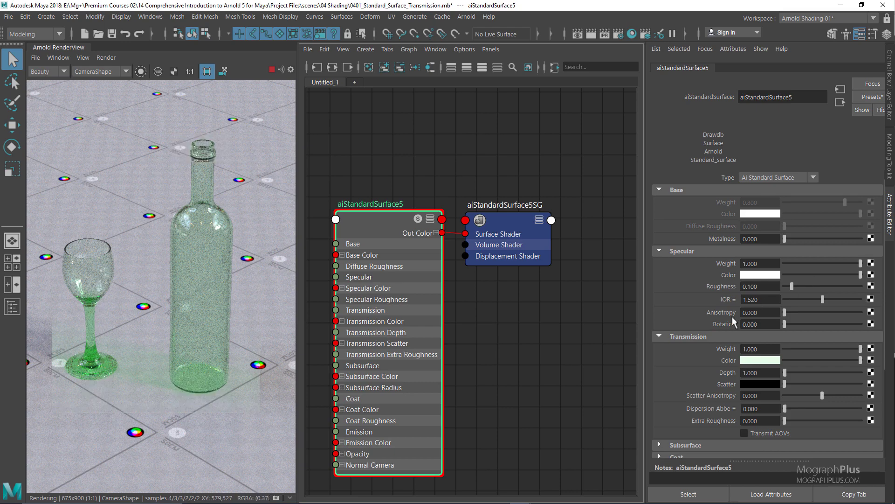
double_click(760, 373)
text(5)
key(Return)
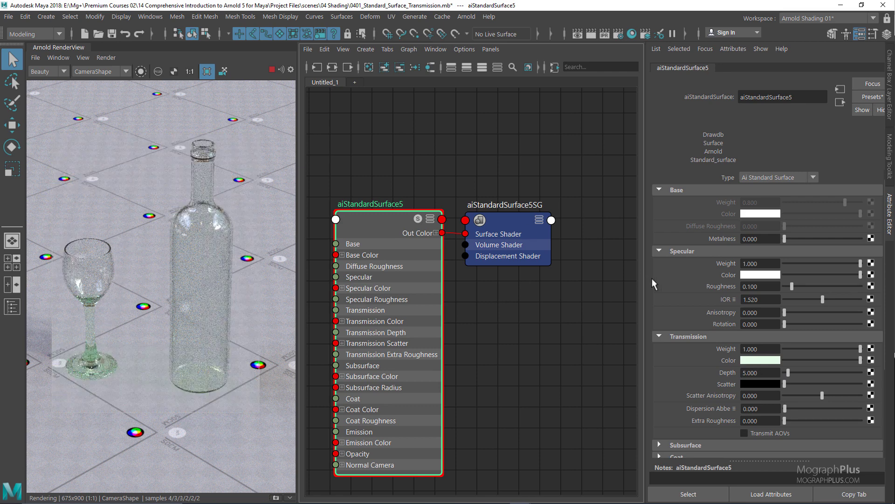
- Compare Transmission depths of 10 and 20, and return the depth to 5
double_click(756, 372)
text(10)
key(Return)
click(758, 372)
text(20)
key(Return)
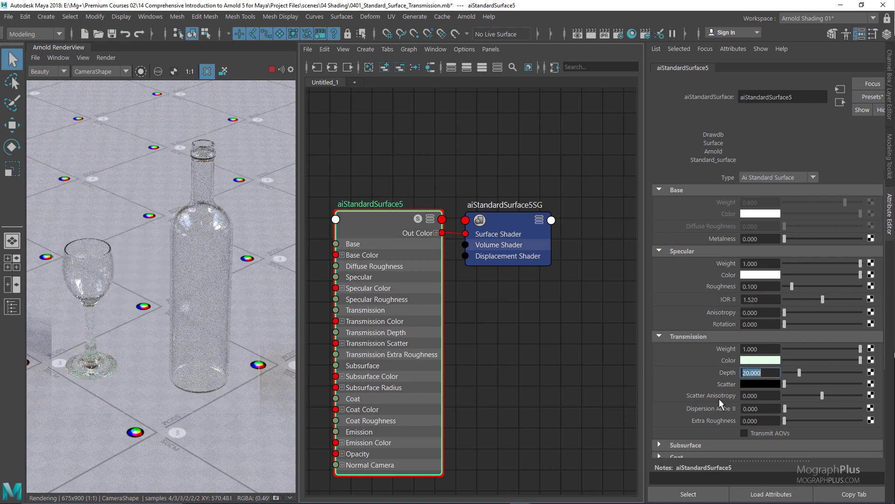
text(5)
key(Return)
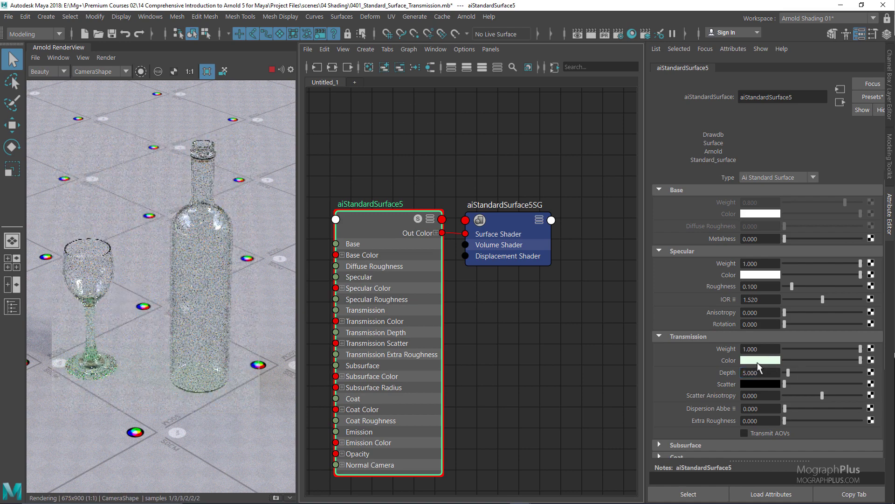
- Reset the material's Transmission color to white and its depth to 0
click(760, 363)
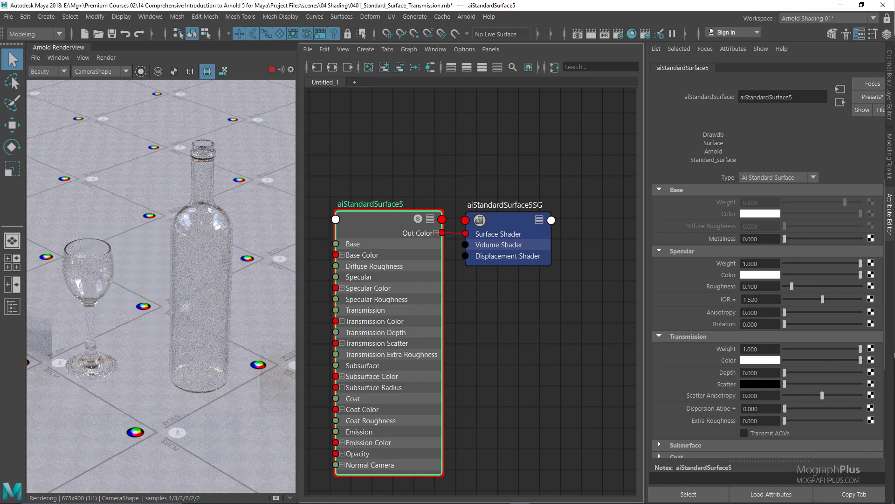
- Set the glass material's Specular roughness to 0.05
click(759, 300)
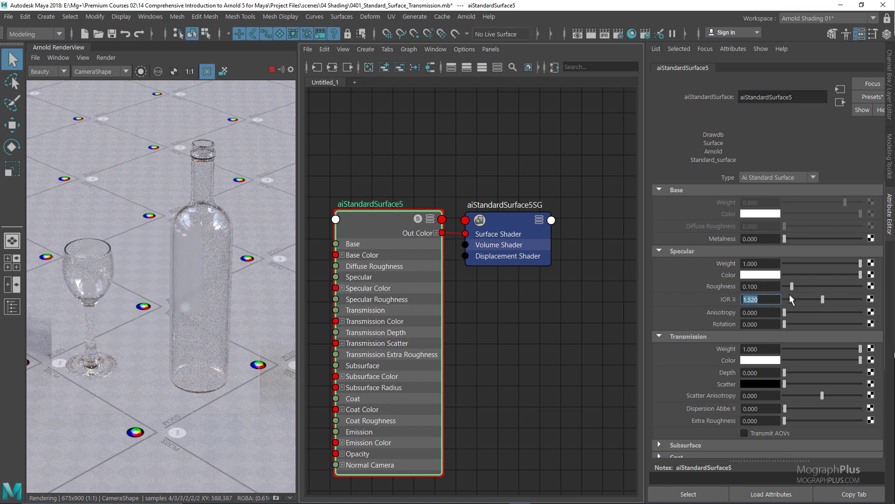
click(776, 288)
key(BackSpace)
key(BackSpace)
key(BackSpace)
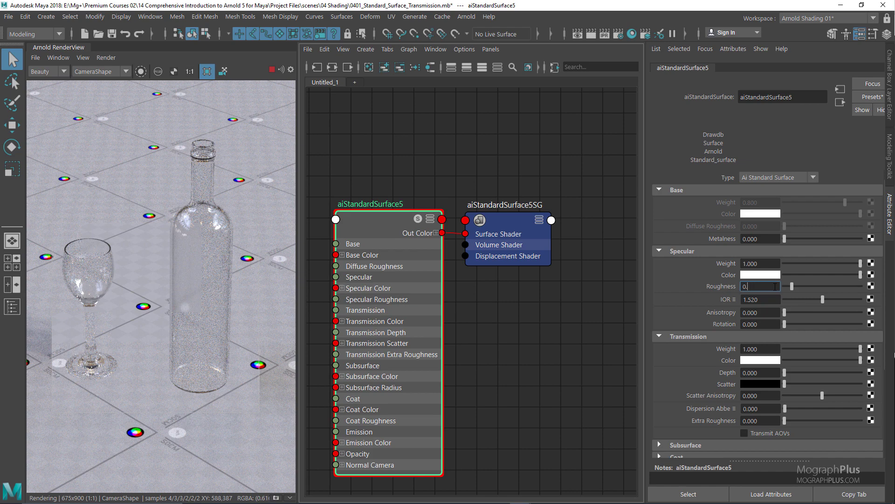
text(05)
key(Return)
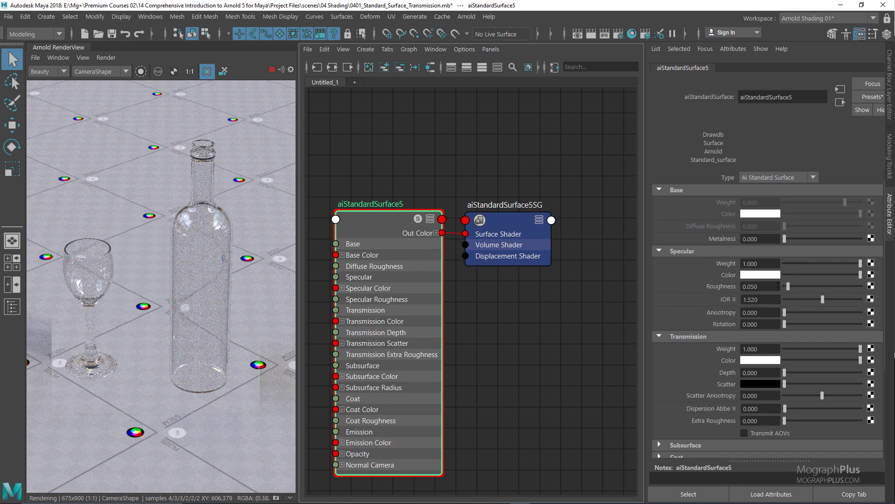
- Try Specular IOR values of 1.000 and 1.330 on the glass material
click(760, 298)
key(Return)
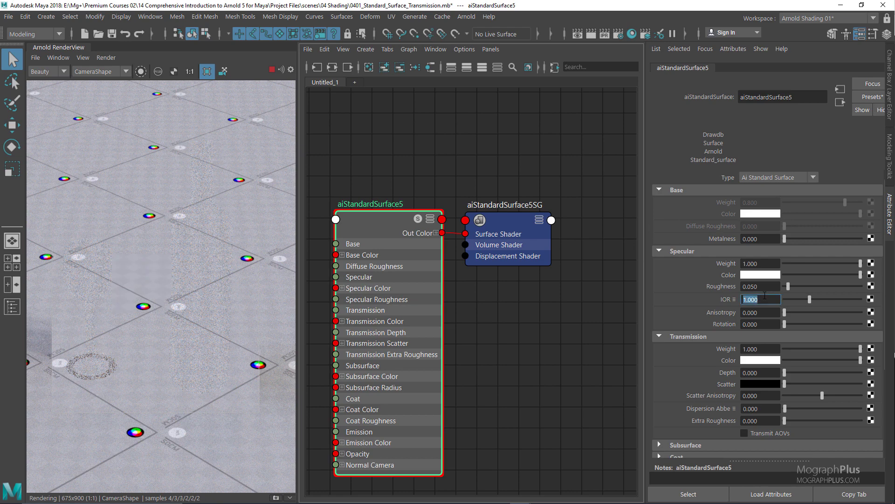
key(Return)
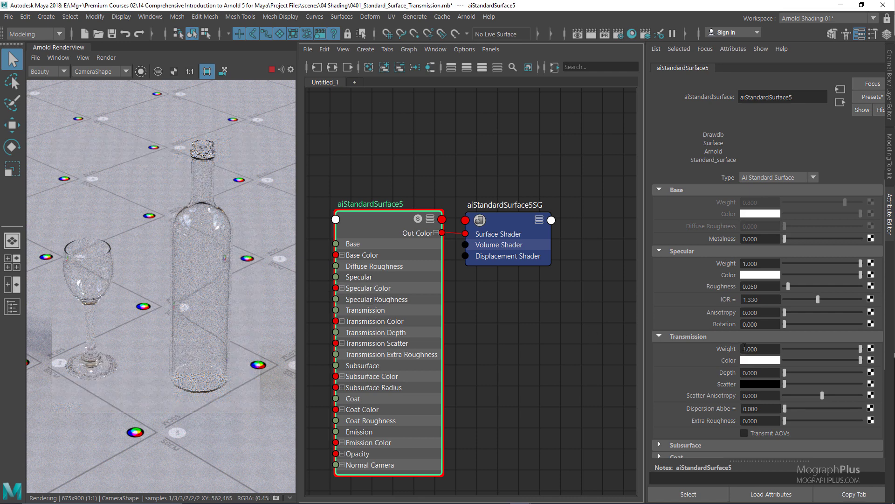
- Try the Ice and Water IOR presets, and return the Specular IOR to 1.52
click(735, 298)
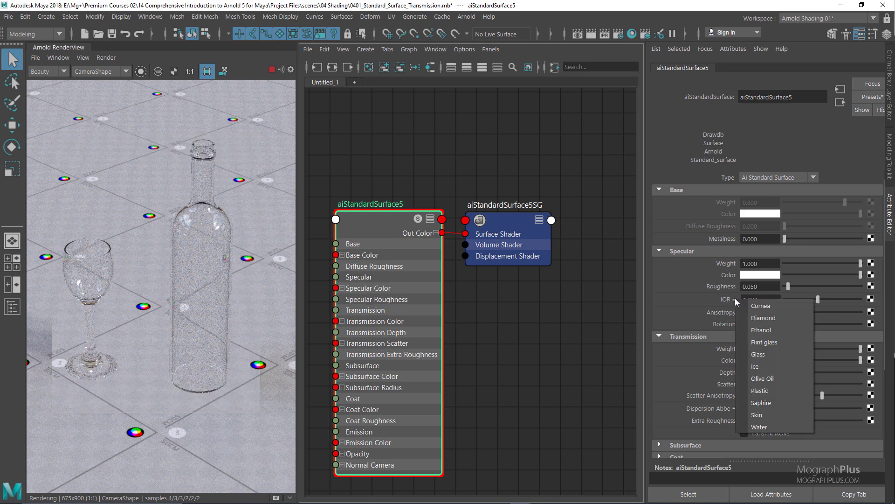
click(785, 366)
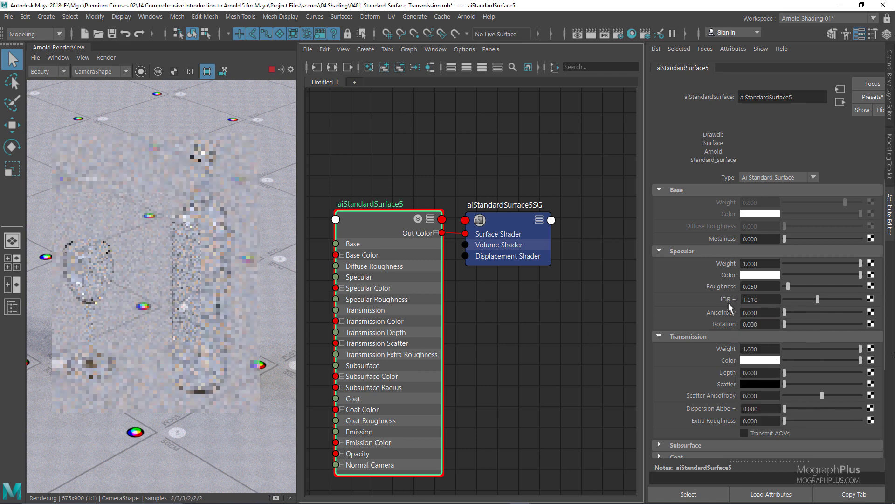
click(735, 299)
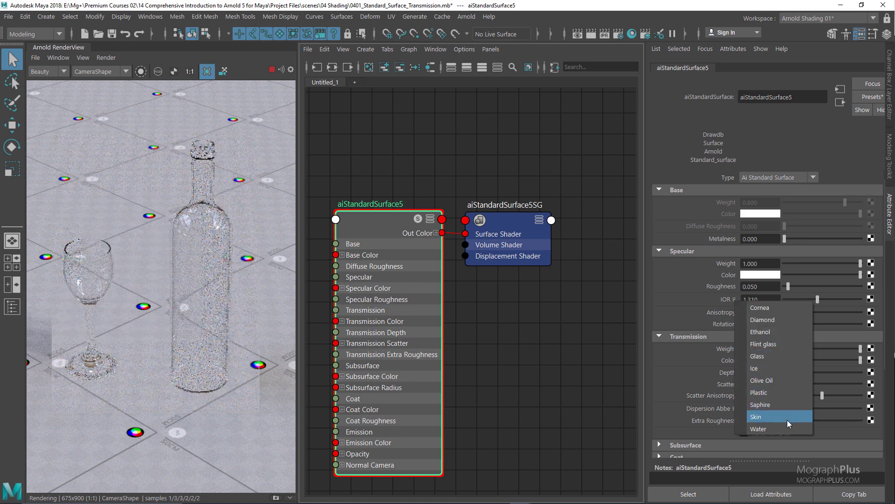
click(781, 427)
click(747, 299)
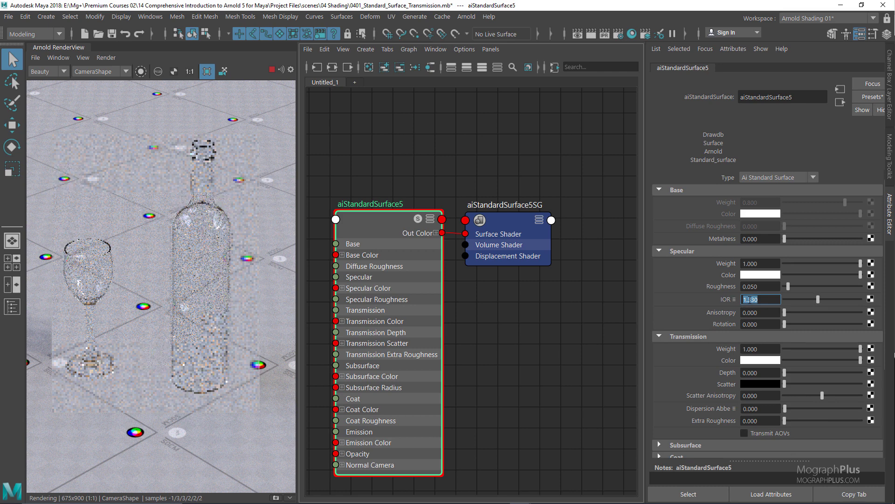
text(2)
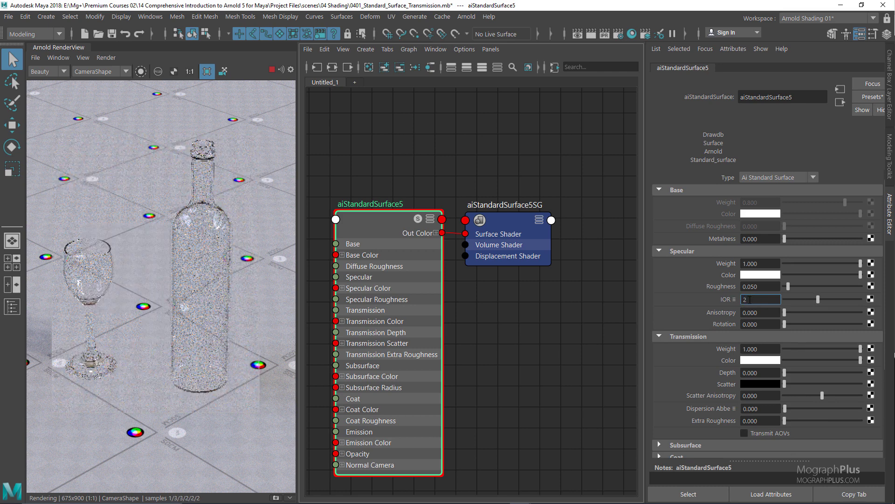
key(BackSpace)
text(1.52)
key(Return)
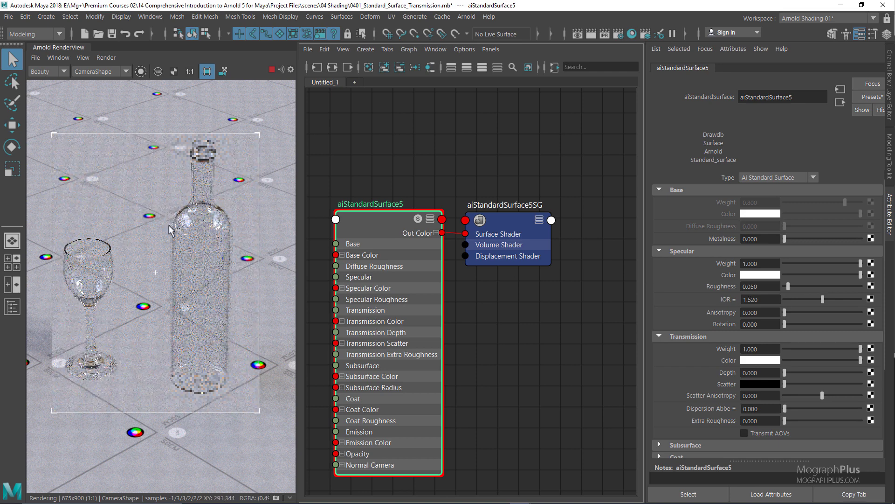
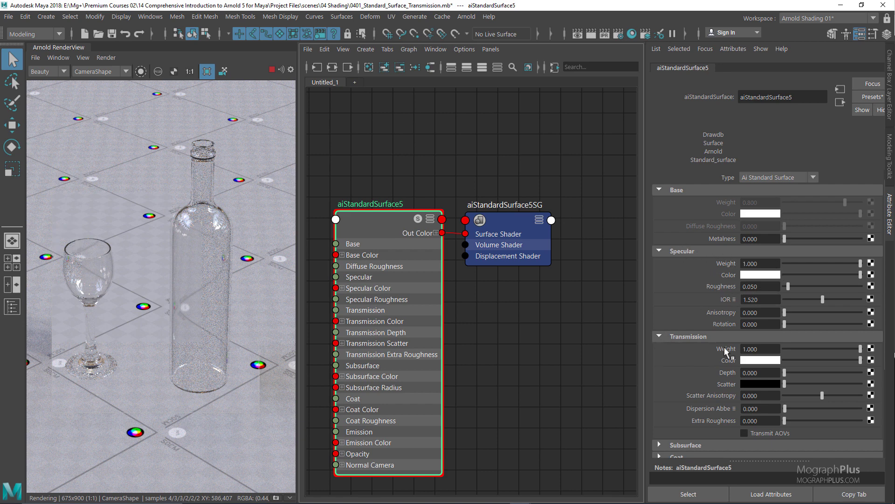
- Try a Specular roughness of 0.3 to blur both reflections and refractions of the glass
click(765, 288)
key(BackSpace)
key(BackSpace)
key(BackSpace)
text(3)
key(Return)
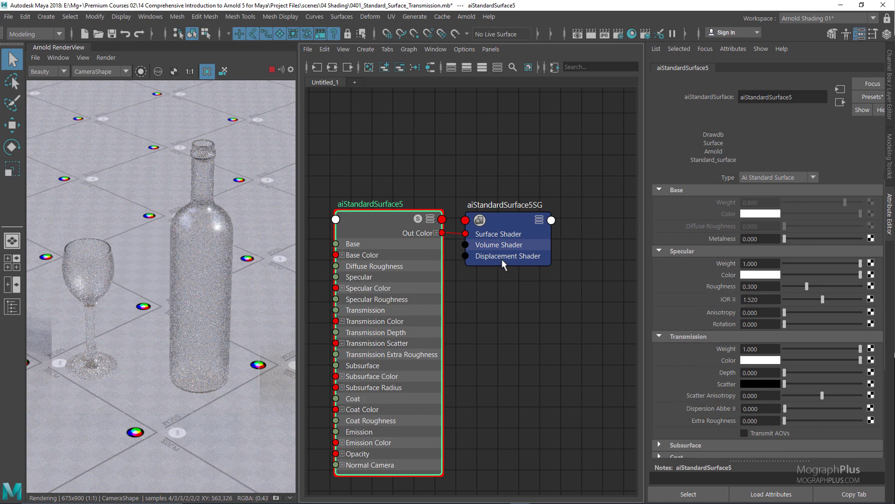
- Restore the glass material's Specular roughness to 0.05
click(770, 286)
key(BackSpace)
key(BackSpace)
key(BackSpace)
text(05)
key(Return)
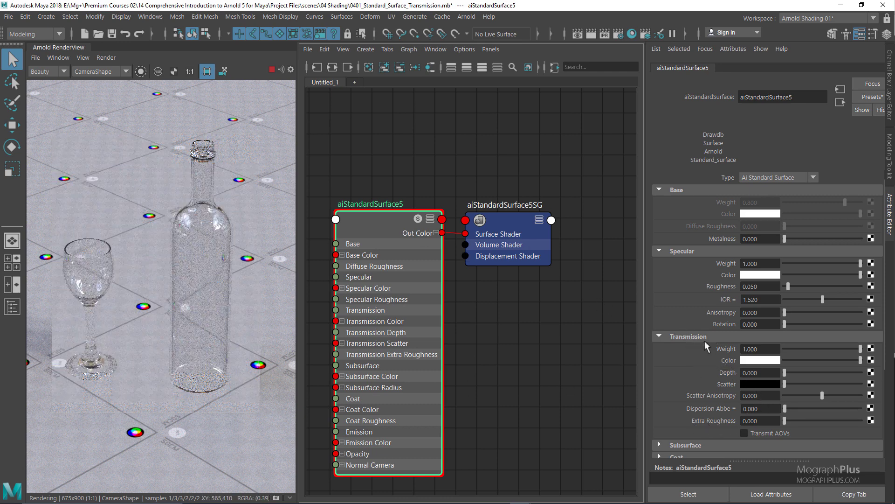
- Try a Transmission Extra Roughness of 0.3 on the glass material and return it to 0
click(769, 421)
key(BackSpace)
key(BackSpace)
key(BackSpace)
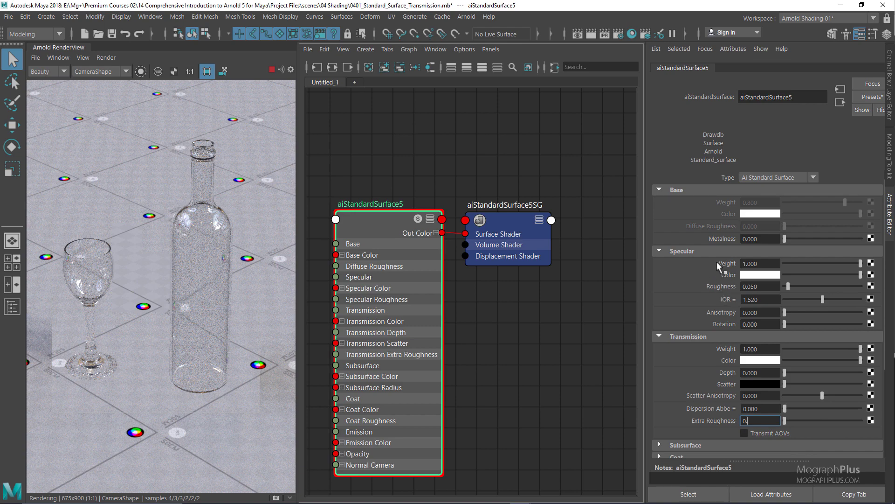
text(3)
key(Return)
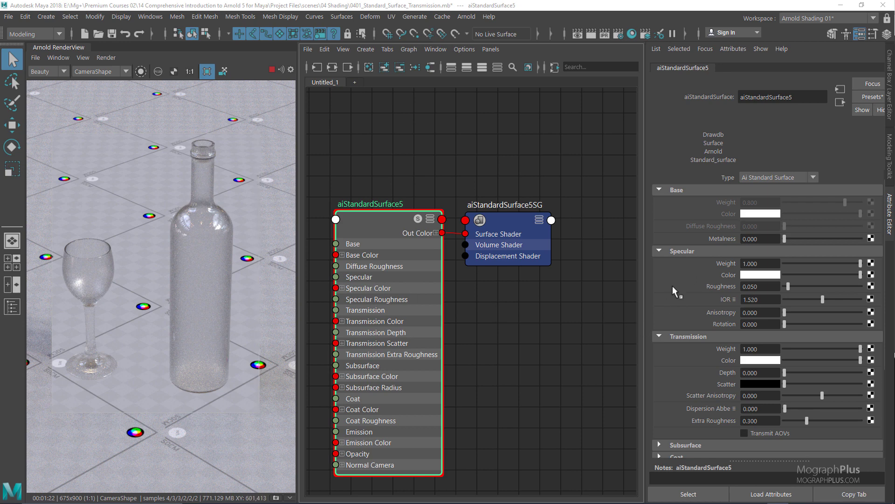
double_click(766, 419)
text(0)
key(Return)
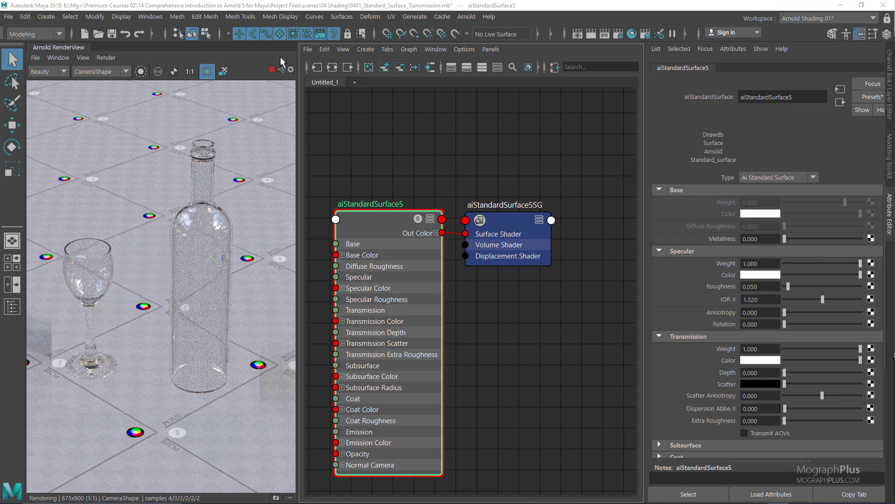
- Stop the Arnold render and widen the render view
click(272, 69)
drag(299, 101, 350, 102)
- Hide the Bottle and Glass meshes and unhide the Gems mesh using the Outliner
click(14, 307)
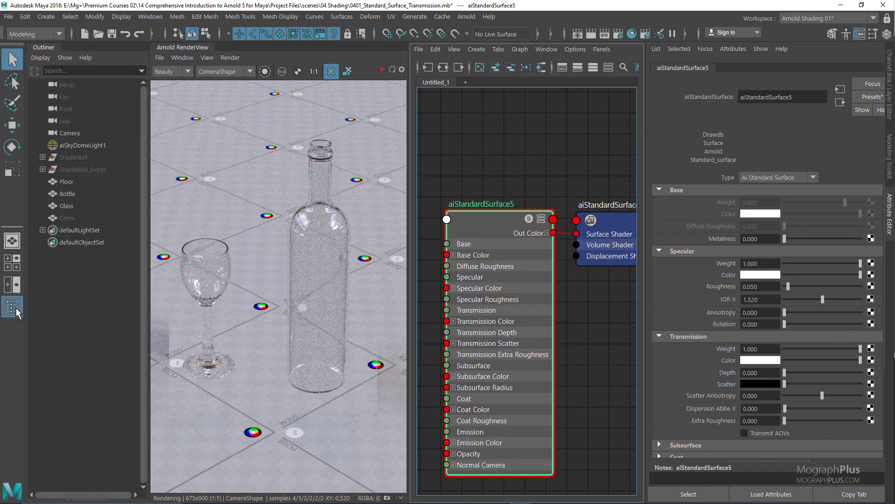
click(74, 196)
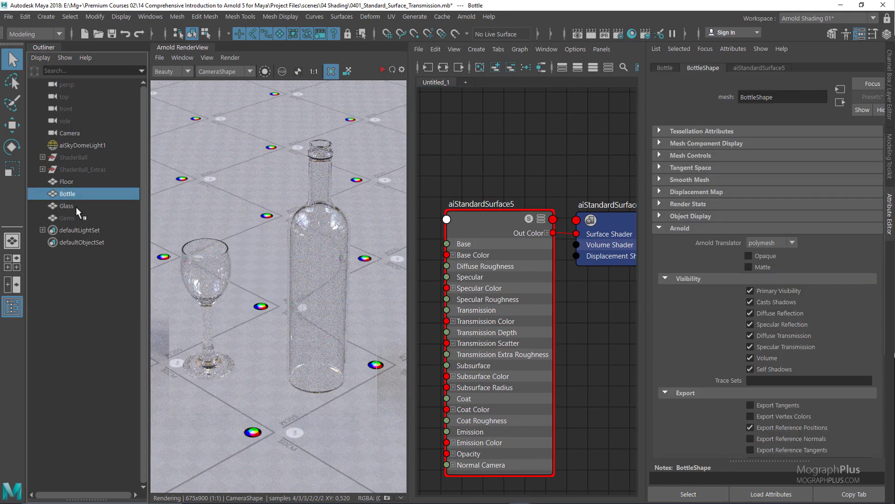
shift+click(76, 206)
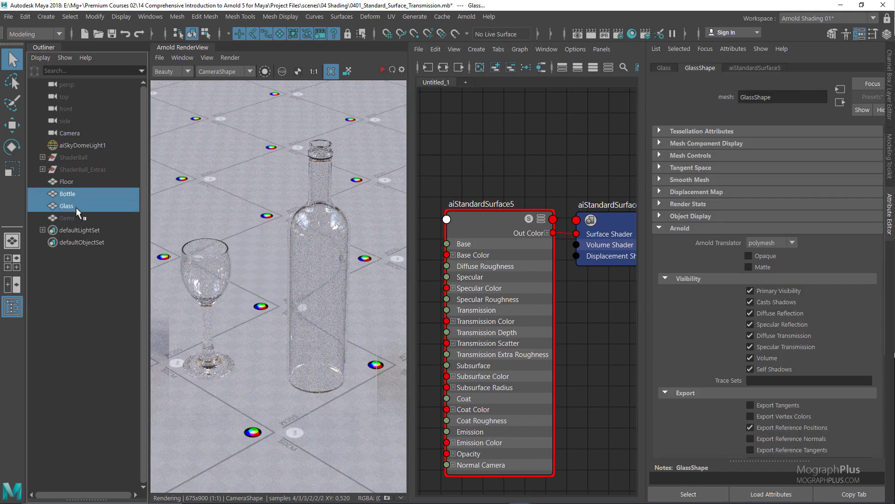
key(ctrl+h)
click(72, 217)
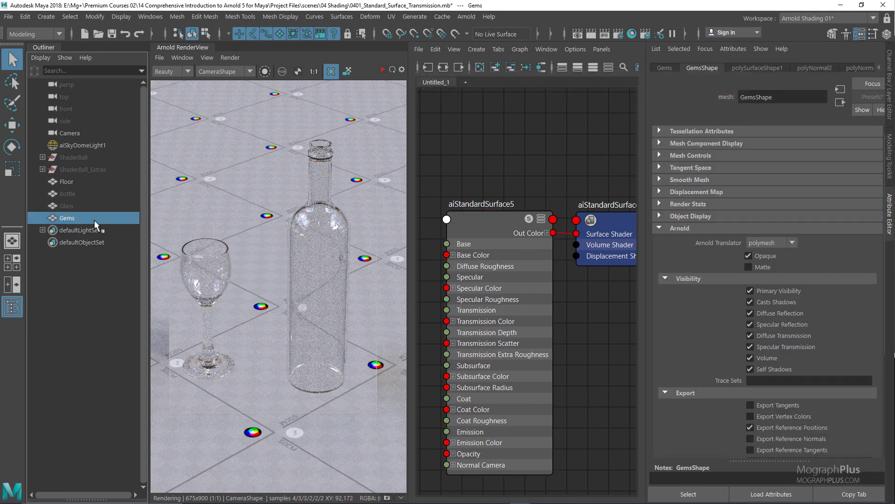
click(12, 306)
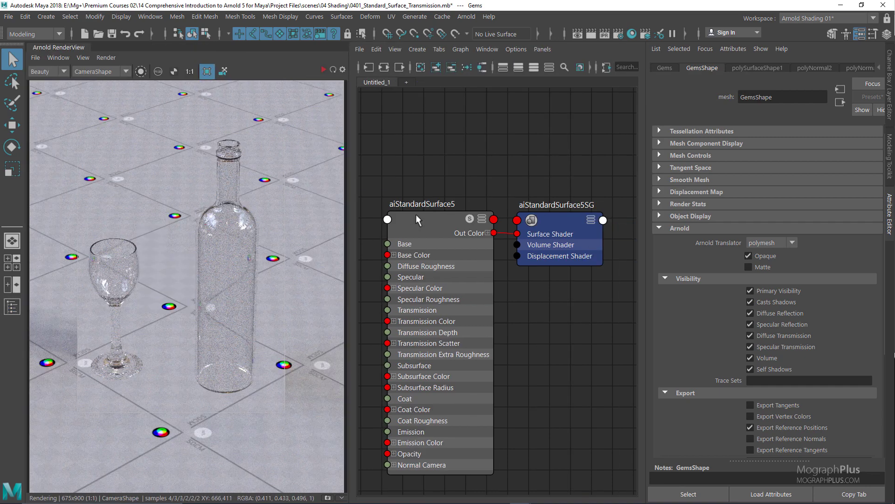
- Show the persp camera view in place of the Node Editor and examine the Gems mesh up close
click(541, 50)
mouse_move(547, 61)
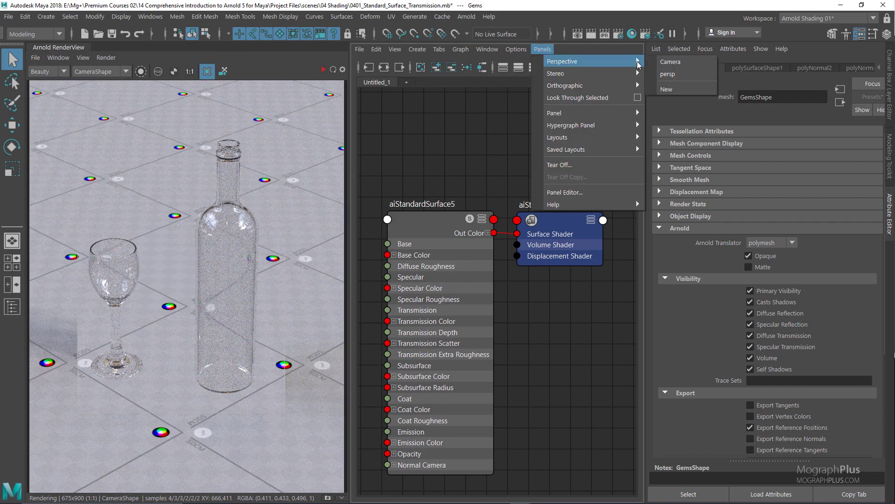
click(692, 75)
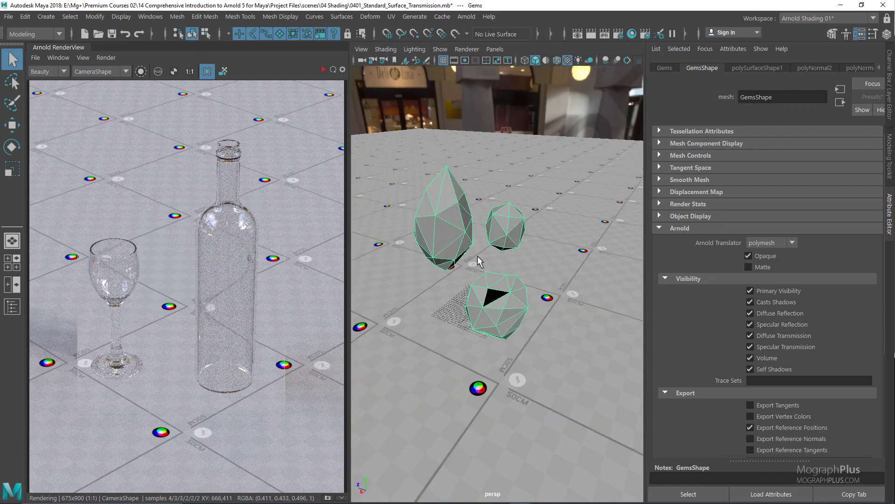
alt+drag(478, 256, 502, 237)
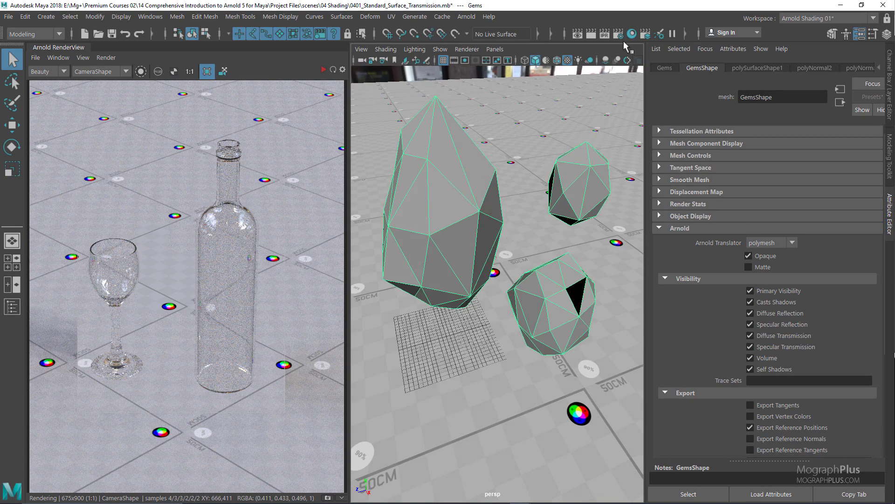
- Replace the perspective view with the Node Editor and display the Outliner again
click(495, 50)
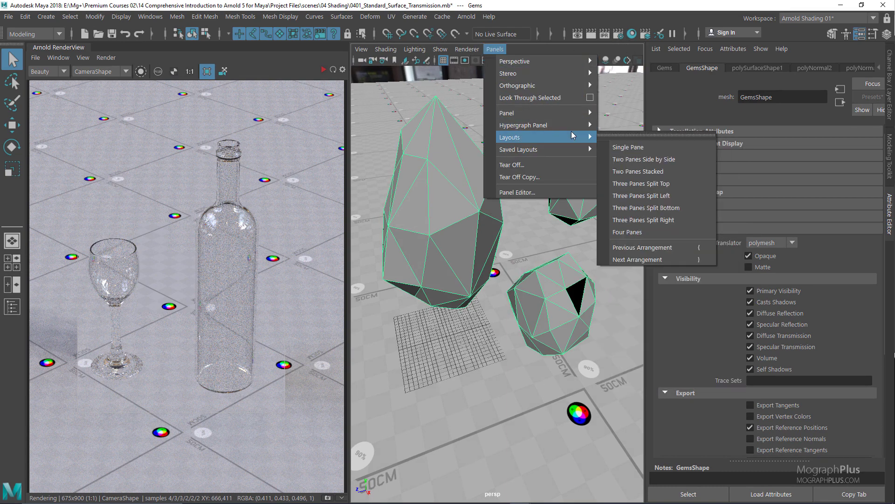
mouse_move(572, 115)
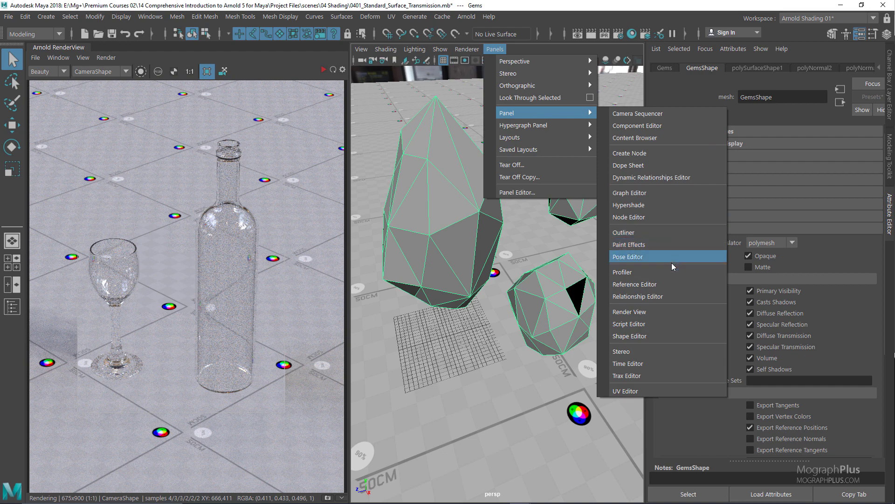
click(674, 209)
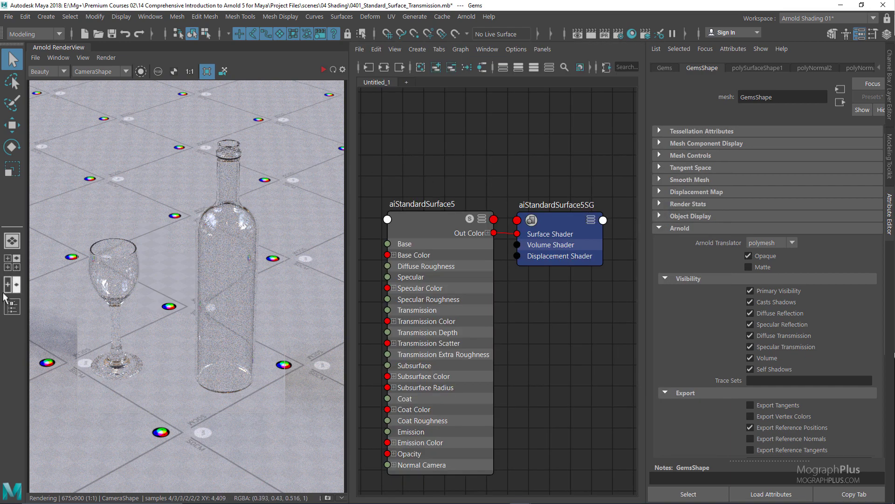
click(12, 307)
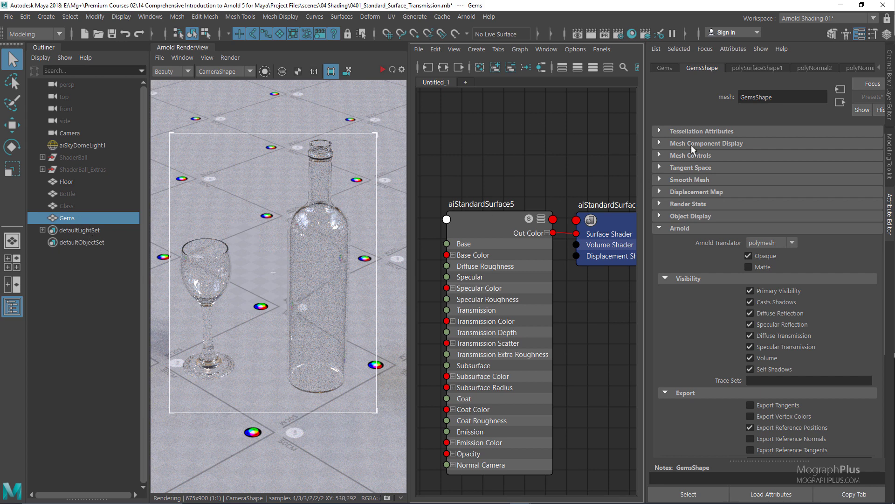
- Turn off Opaque for the Gems mesh shape and rename the aiStandardSurface5 material to Glass_material
click(740, 68)
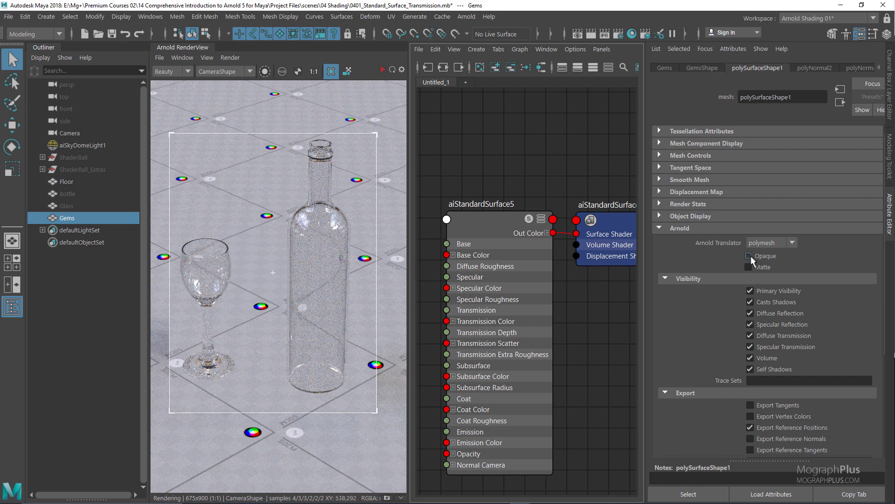
click(487, 214)
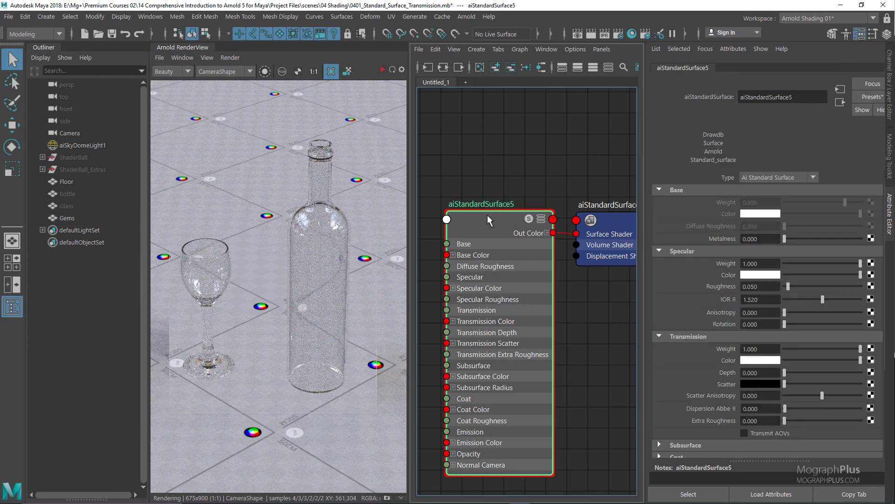
double_click(795, 98)
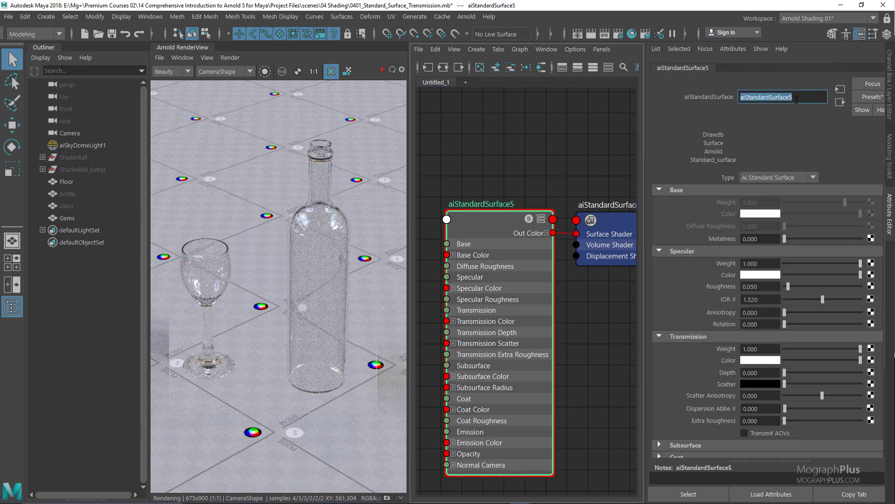
text(Glass)
key(Return)
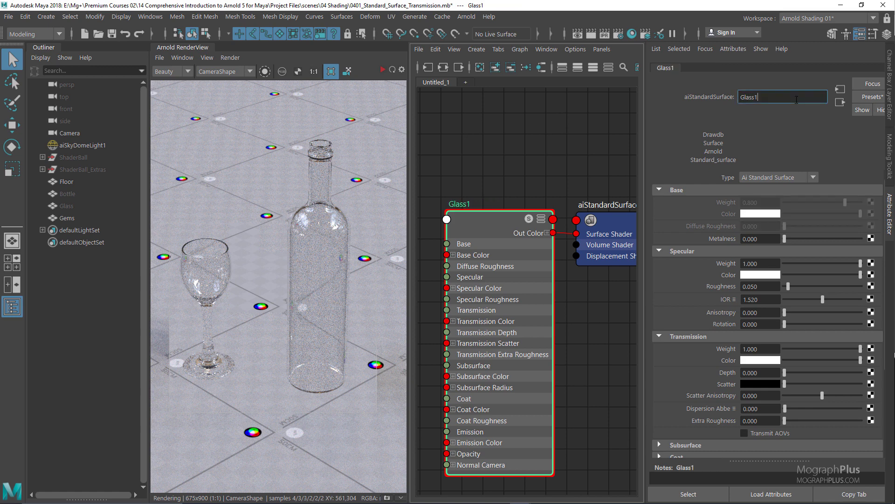
text(_material)
key(Return)
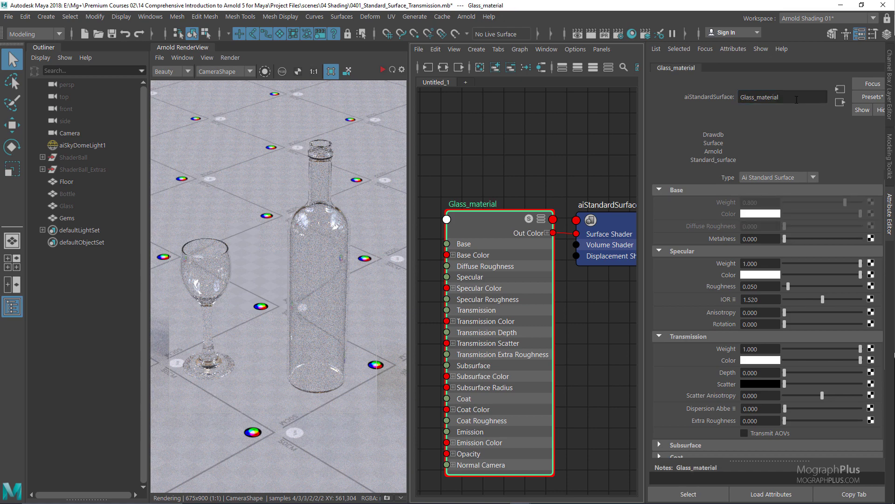
- Assign Glass_material to the Gems mesh, hide the Outliner and start the Arnold render
click(66, 217)
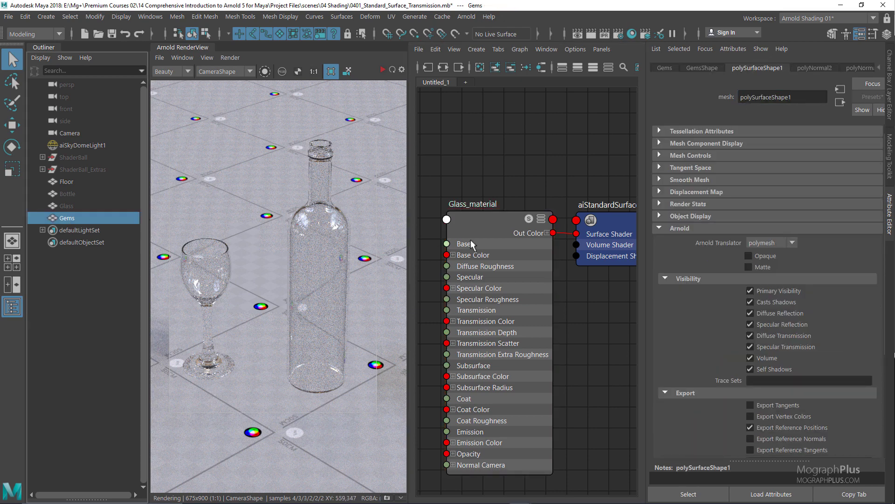
right_drag(499, 218, 516, 180)
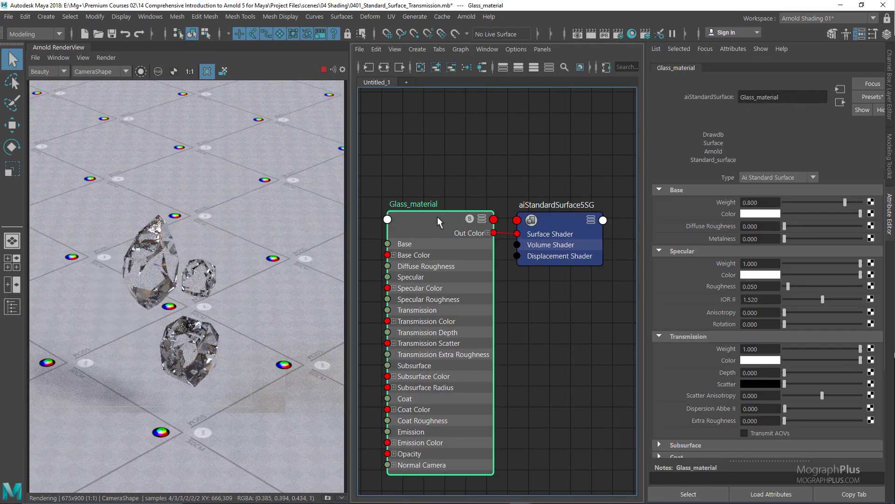
- Store a snapshot of the Gems render and set the Transmission Dispersion Abbe of Glass_material to 10
scroll(699, 270, down, 3)
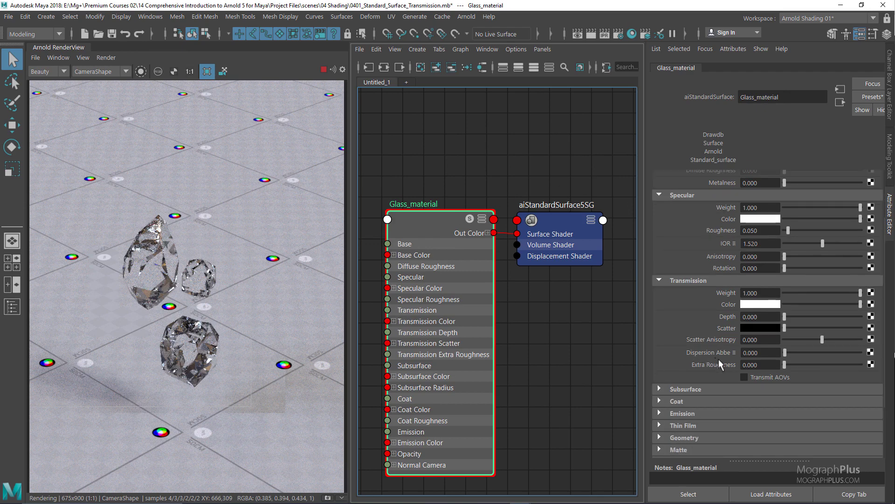
click(750, 352)
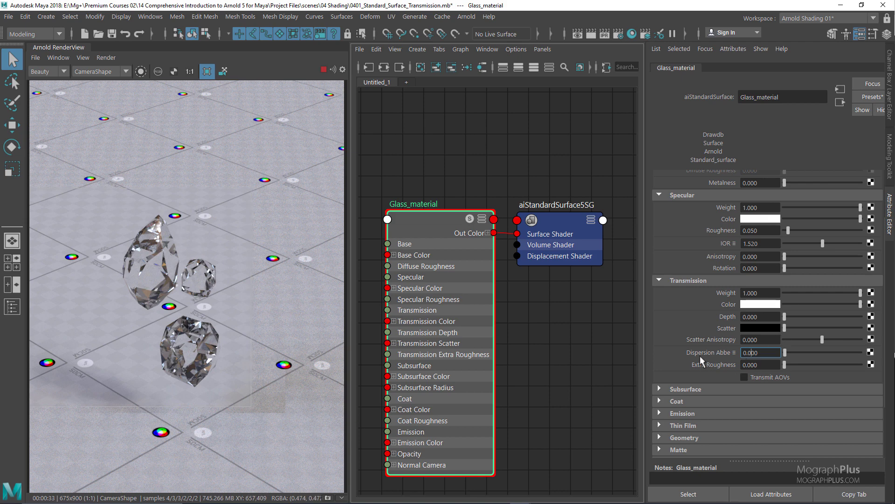
click(329, 498)
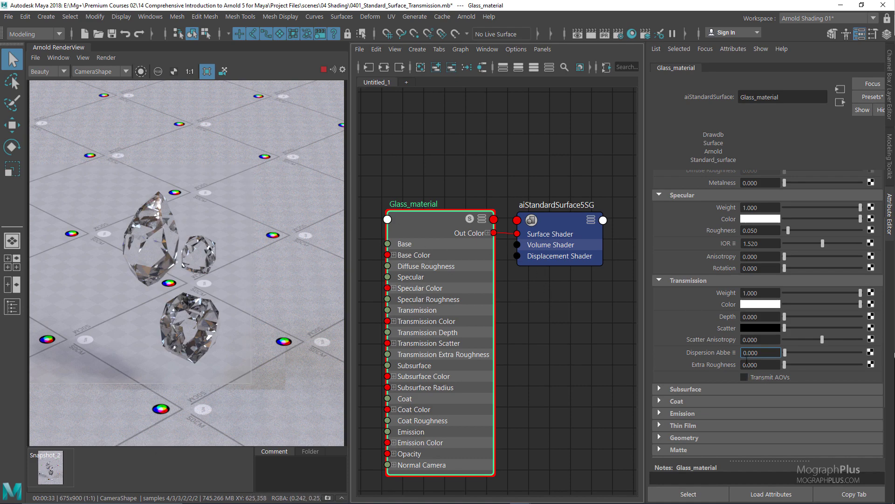
double_click(753, 351)
text(10)
key(Return)
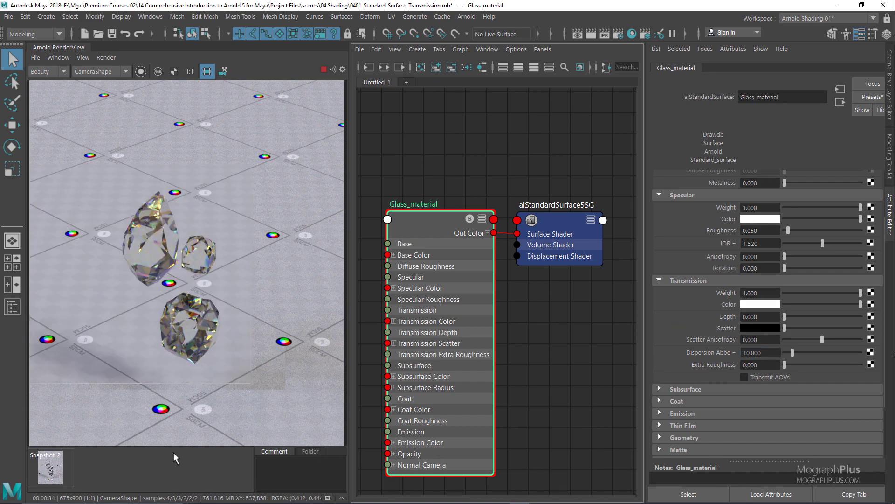
- Compare the stored snapshot with the current render by switching between them repeatedly
click(53, 472)
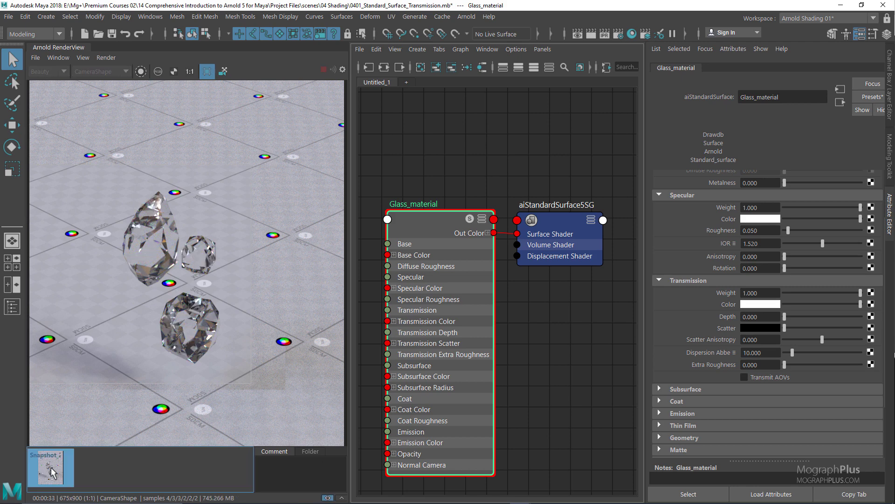
click(52, 473)
click(52, 473)
click(51, 470)
click(51, 470)
click(51, 470)
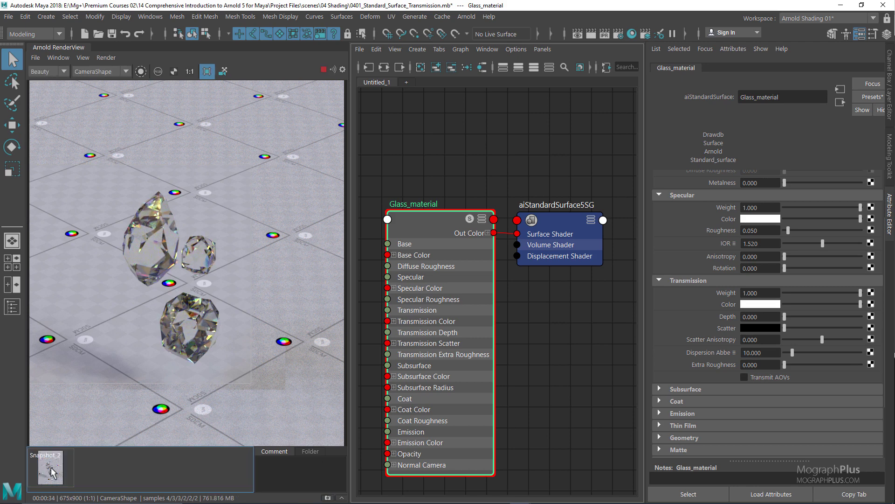
click(52, 472)
click(53, 472)
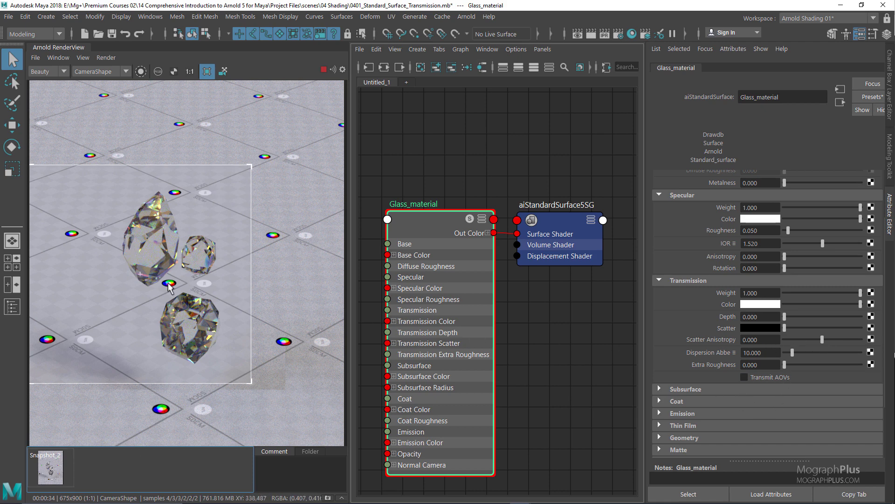
- Check the Dispersion Abbe presets, set Dispersion Abbe to 0 and stop the render
click(735, 352)
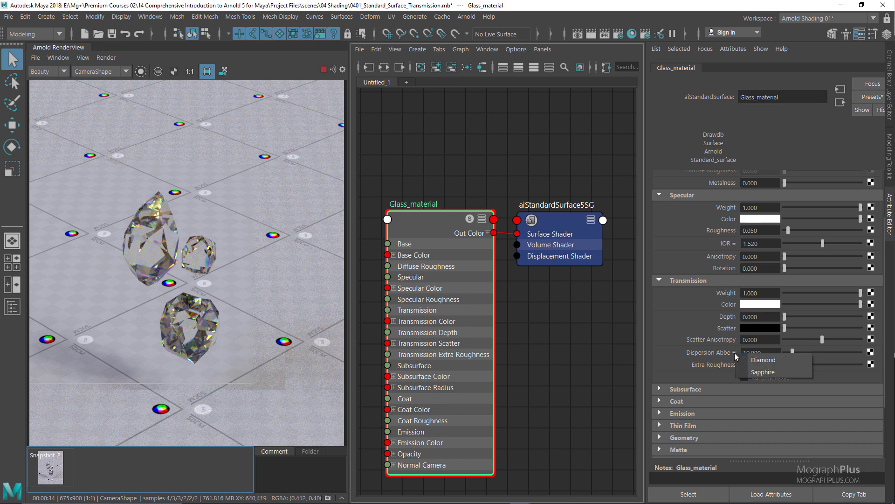
click(656, 337)
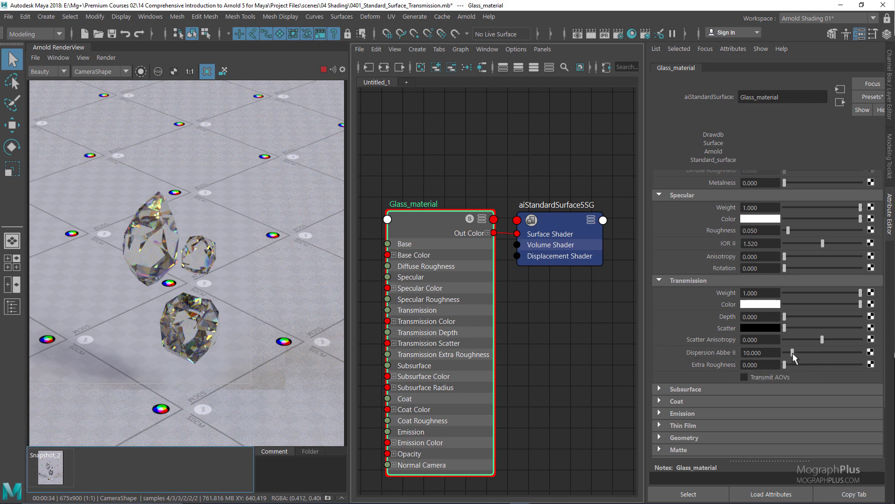
drag(792, 352, 757, 357)
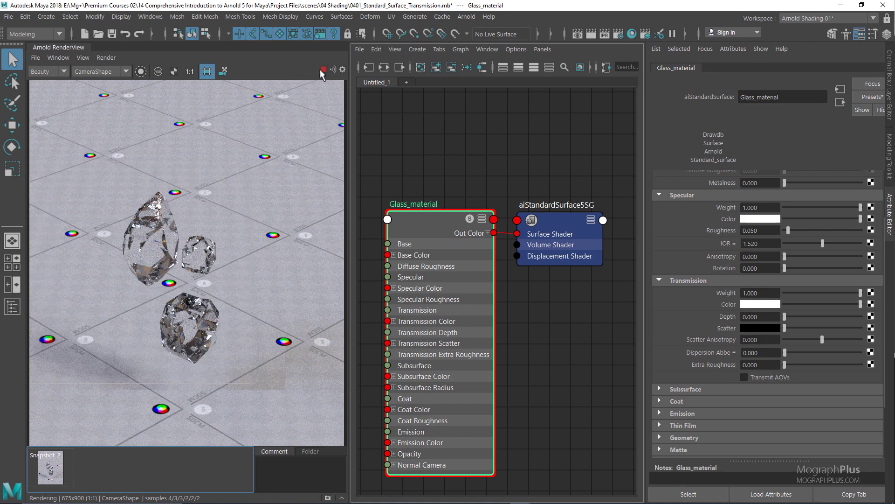
- Hide the Gems mesh and unhide the ShaderBall and ShaderBall_Extras groups using the Outliner
click(13, 307)
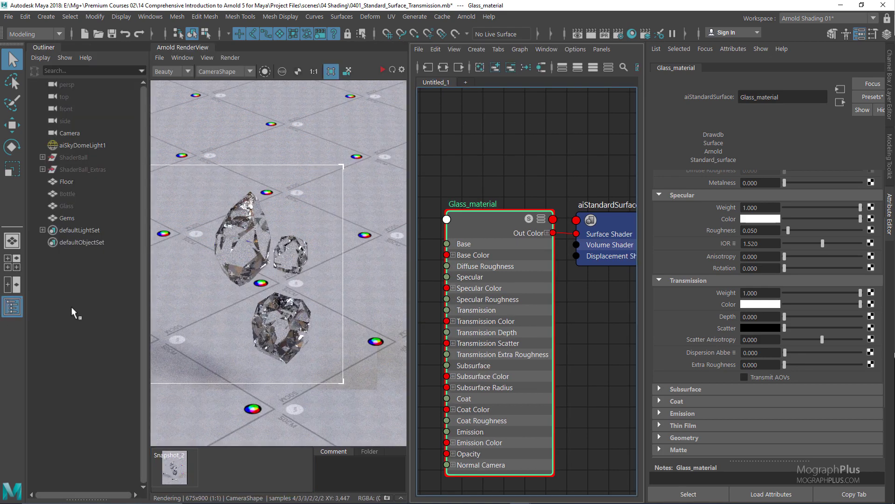
click(65, 218)
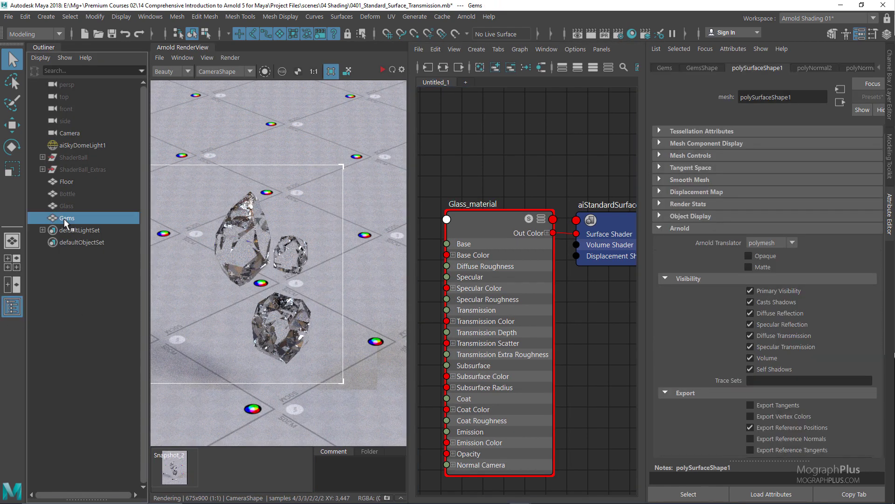
key(ctrl+h)
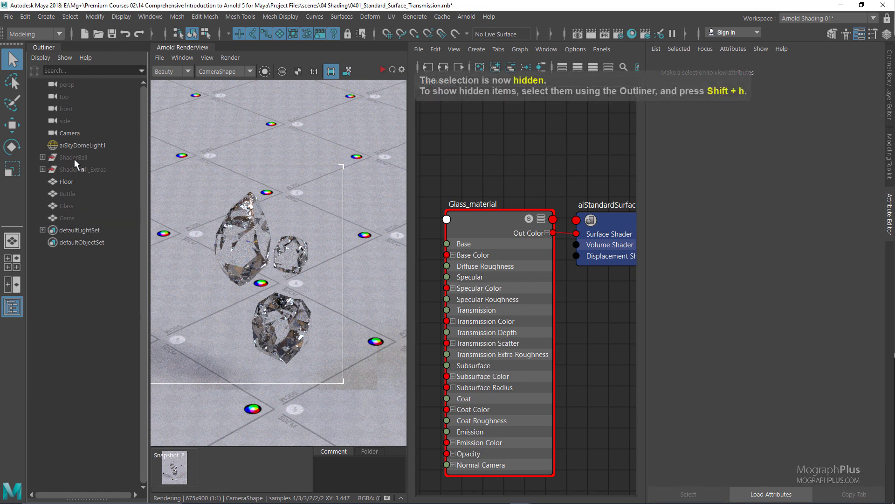
click(74, 158)
shift+click(77, 168)
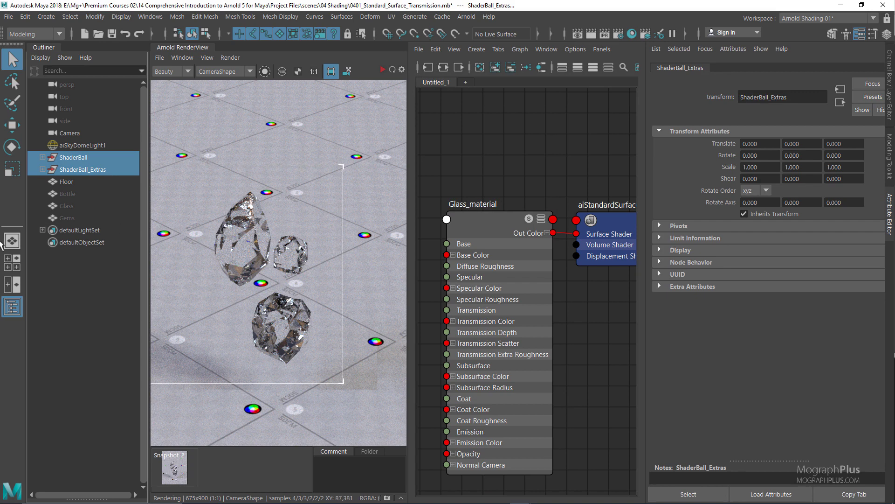
click(72, 262)
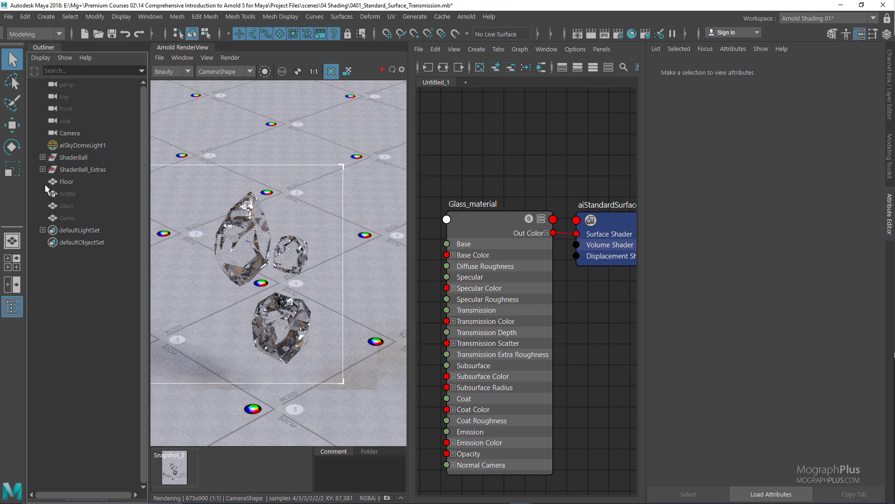
- Unhide Liquid_GEO and Small_spheres_inside in the ShaderBall group and inspect the shader ball through the persp camera
click(43, 158)
click(79, 170)
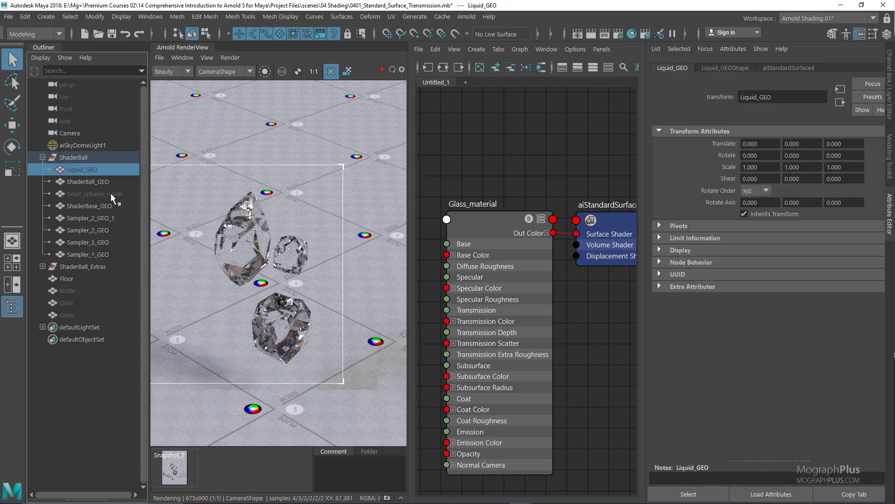
ctrl+click(119, 193)
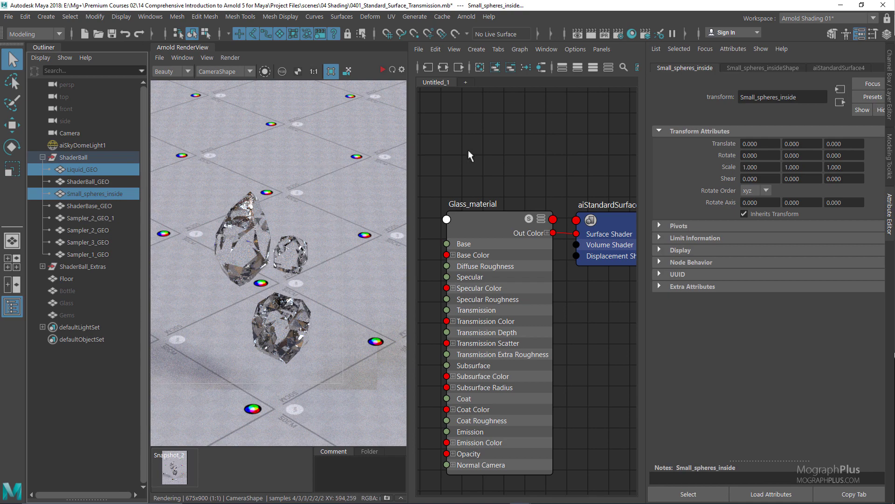
click(602, 49)
mouse_move(694, 64)
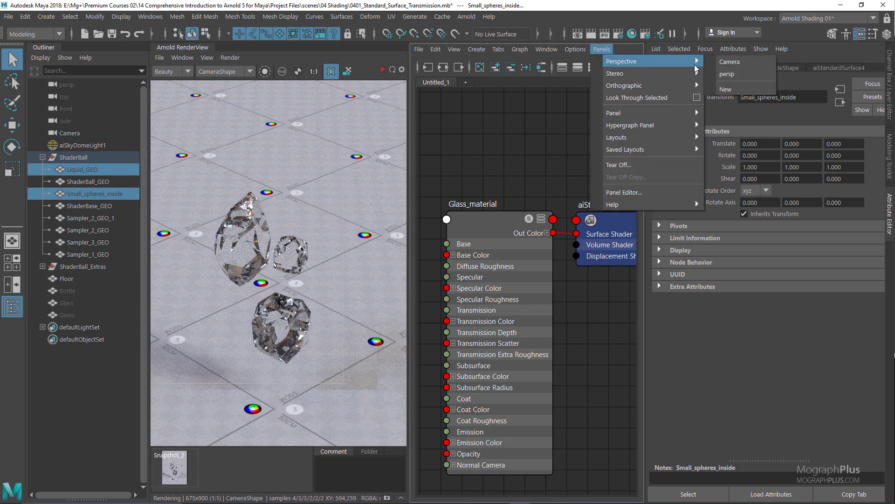
click(737, 77)
alt+drag(559, 233, 555, 214)
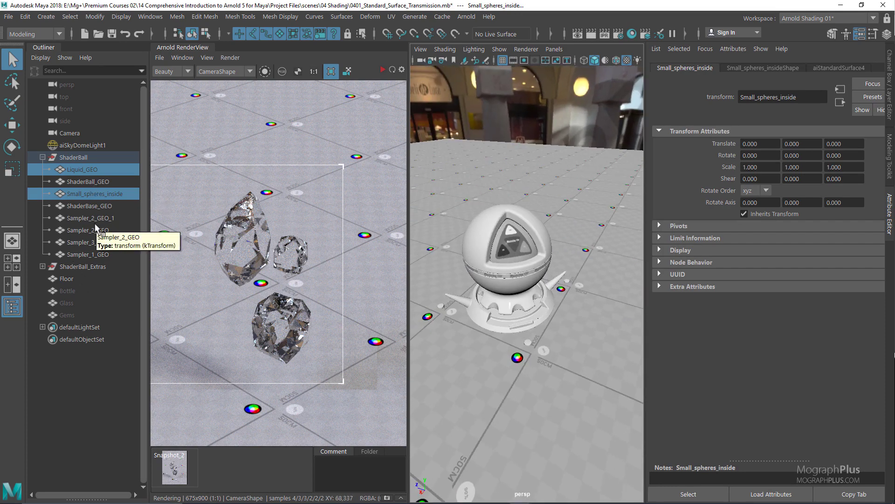
click(536, 167)
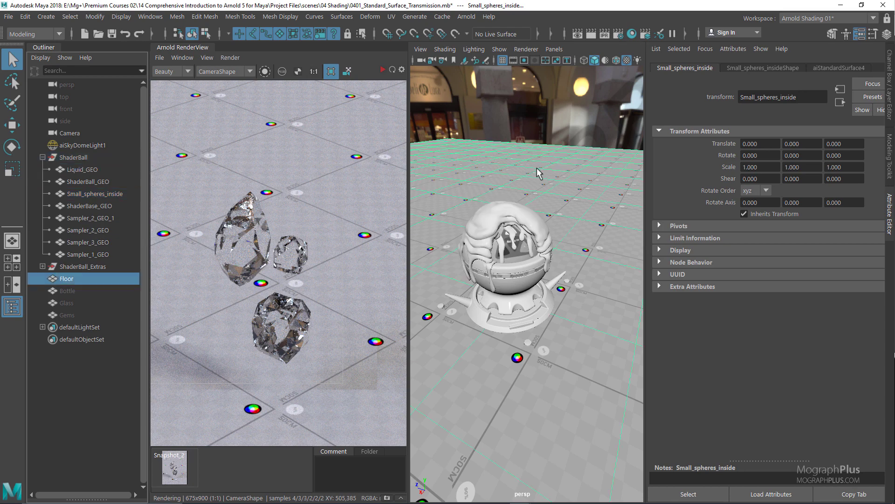
alt+drag(537, 167, 469, 192)
key(bracketleft)
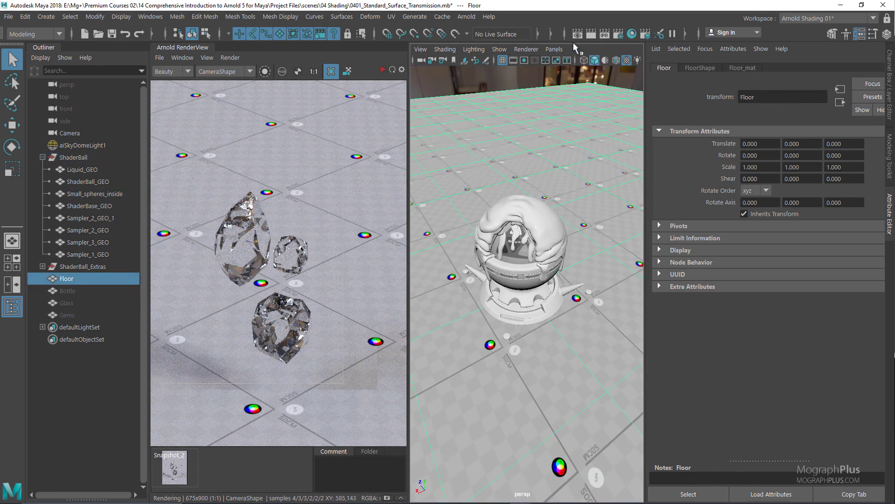
- Replace the persp camera view with the Node Editor
click(554, 49)
mouse_move(625, 147)
mouse_move(622, 126)
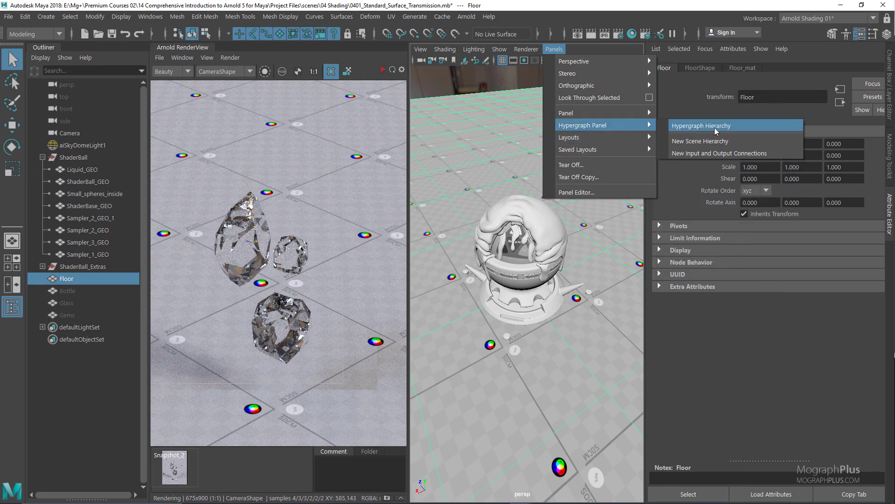
mouse_move(607, 112)
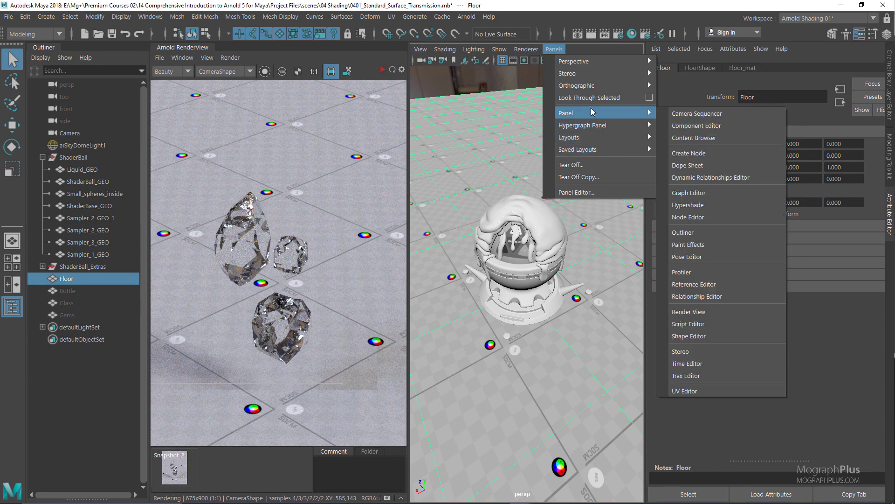
click(715, 204)
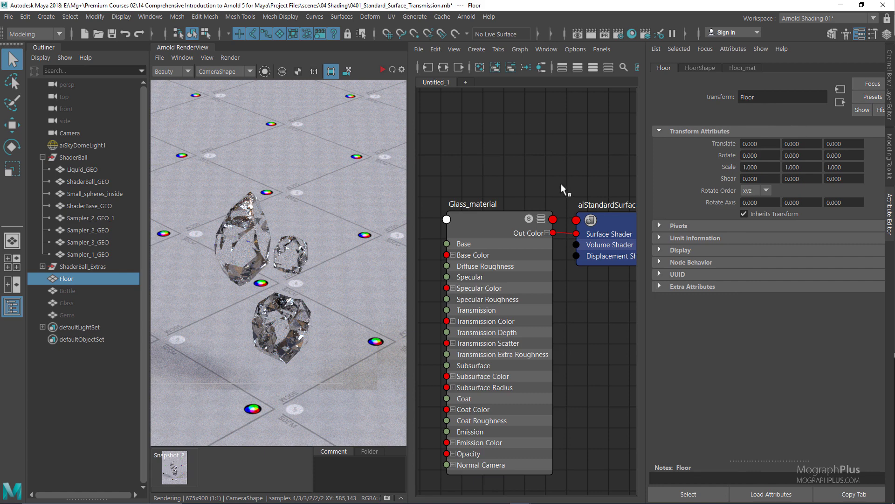
- Assign Glass_material to the ShaderBall group, hide the Outliner and display the material's attributes
click(74, 158)
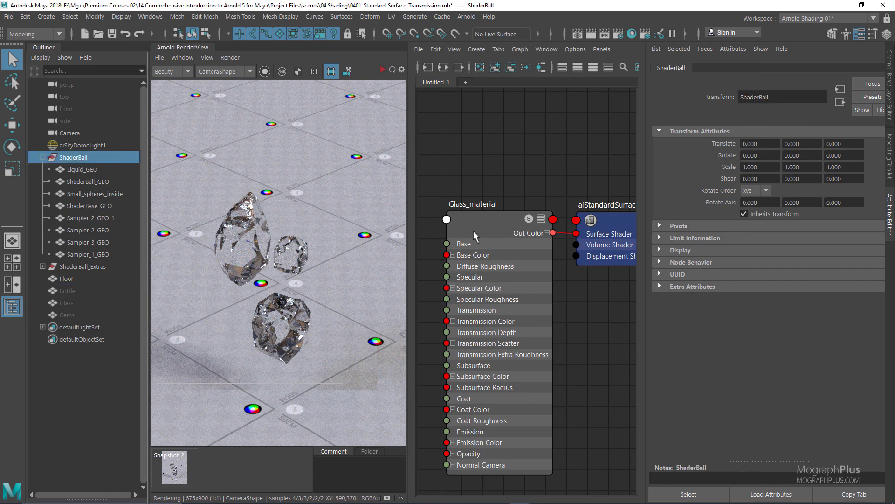
right_drag(480, 212, 492, 184)
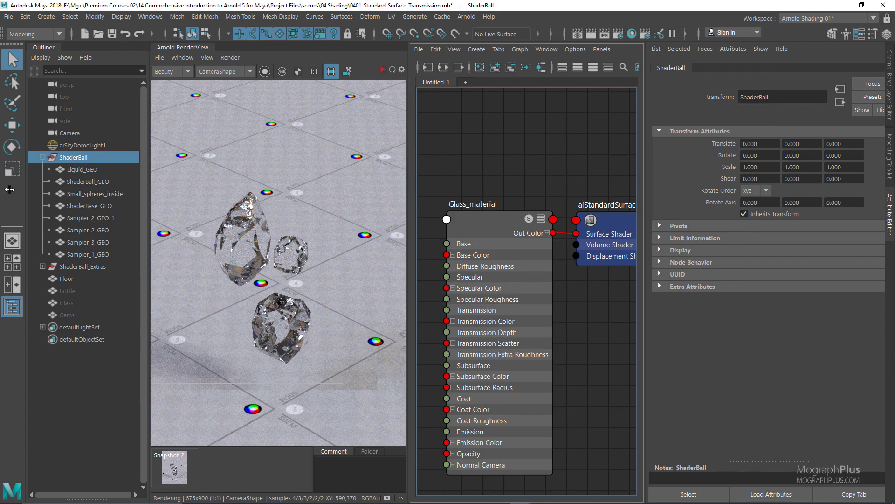
click(12, 306)
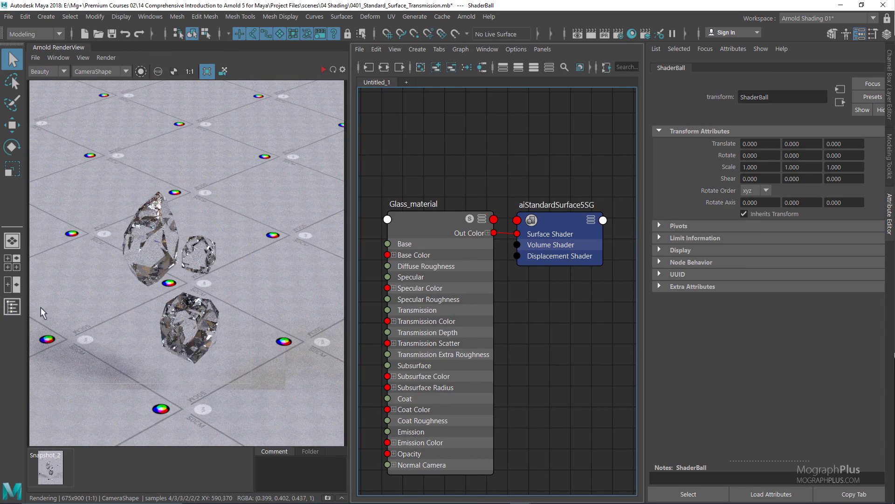
click(435, 220)
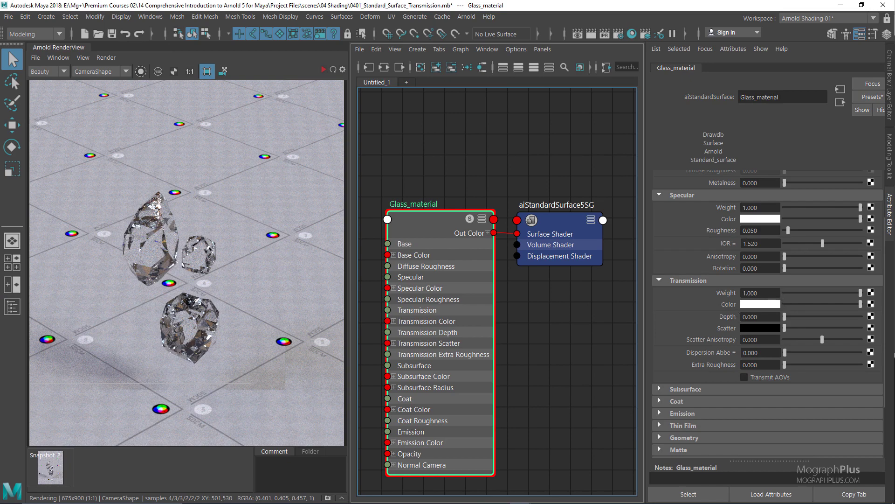
- Start the interactive Arnold render and set the Transmission Scatter color of Glass_material to orange-red
click(322, 69)
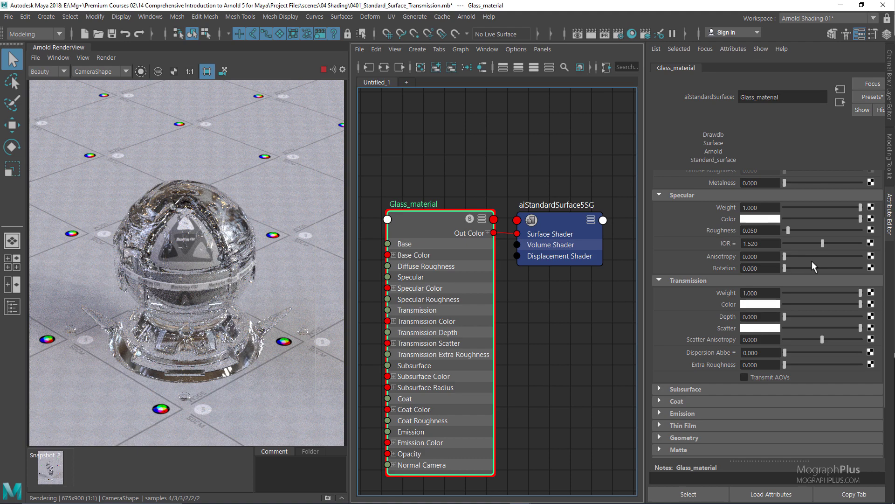
click(759, 329)
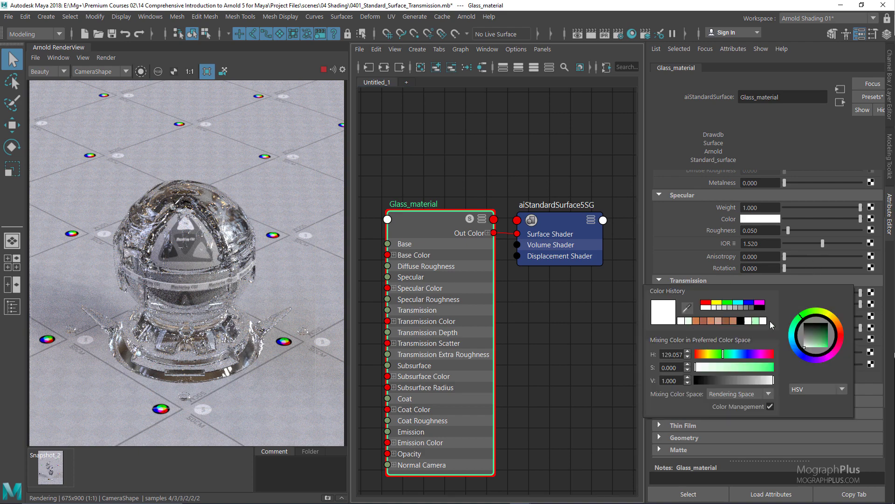
drag(721, 353, 699, 357)
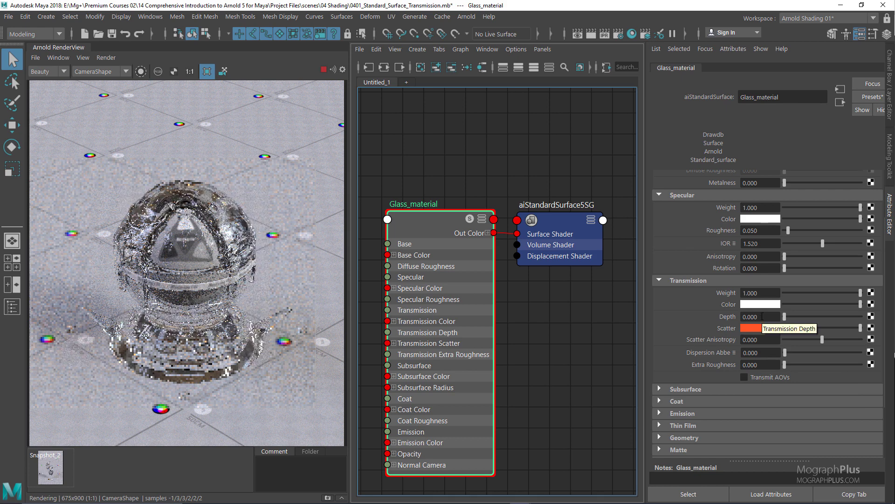
- Set the Transmission Depth of Glass_material to 1 and raise it to 2
click(761, 317)
text(1)
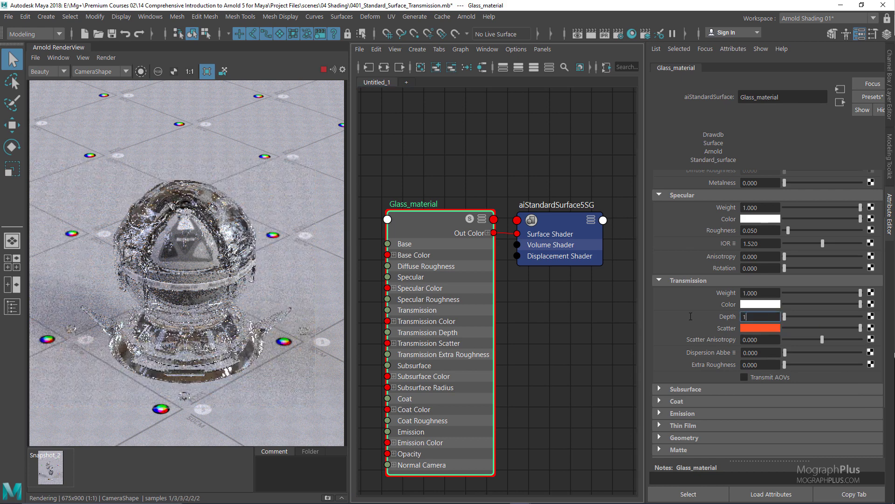
key(Return)
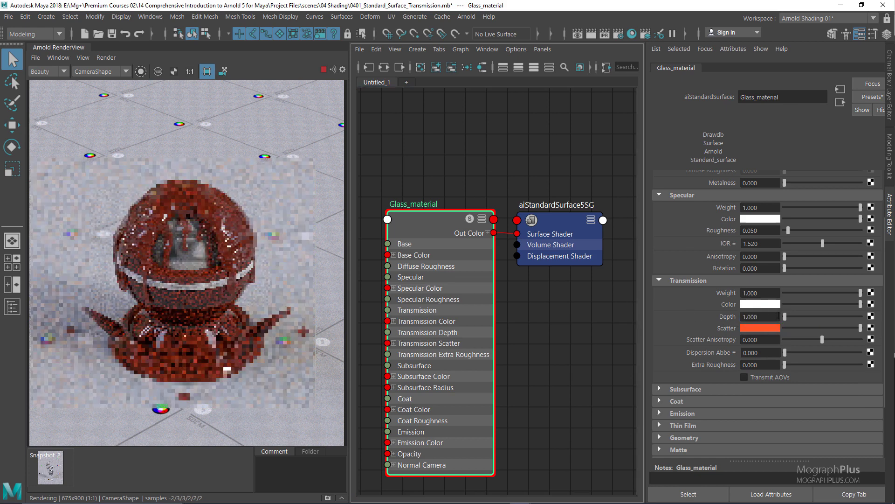
click(761, 316)
text(2)
key(Return)
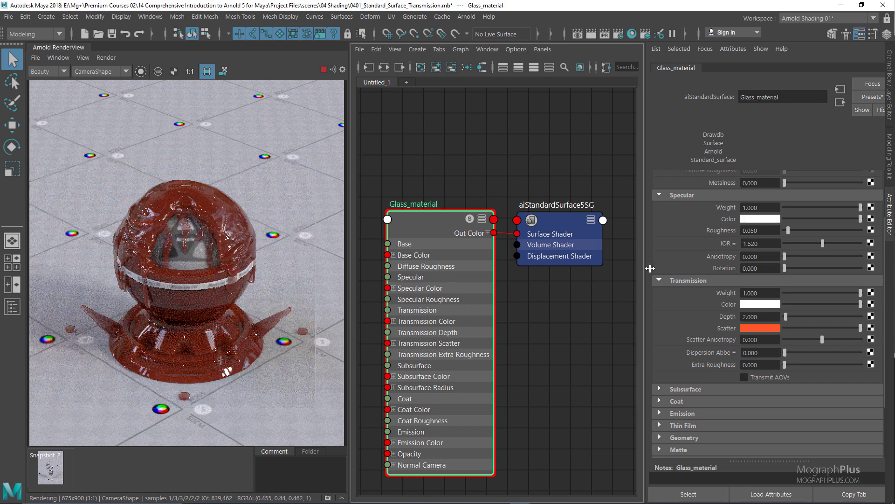
- Set the Specular Roughness of Glass_material to 0.2
click(757, 232)
key(BackSpace)
key(BackSpace)
key(BackSpace)
text(2)
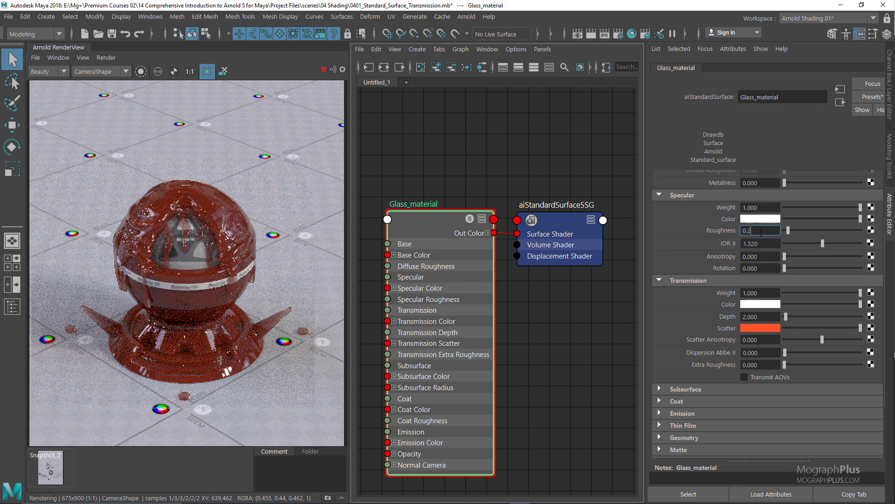
key(Return)
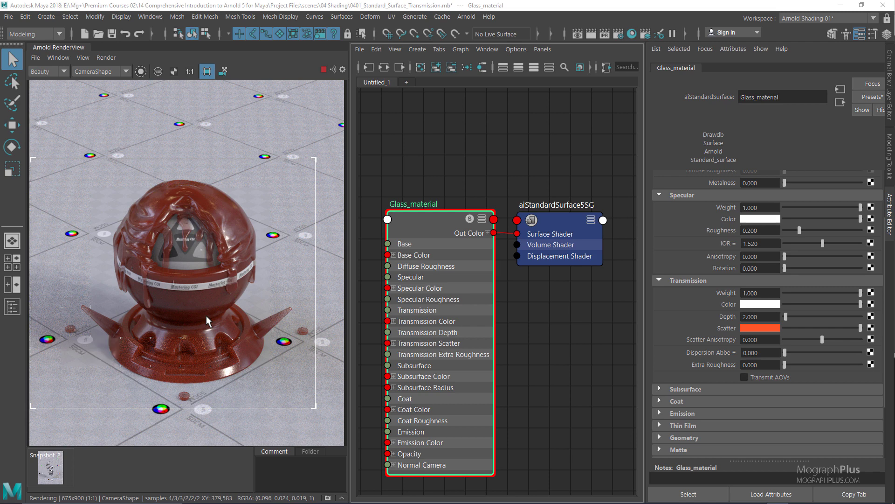
- Test Transmission Scatter Anisotropy at 0.620 and -0.595 on the render, and reset it to 0
scroll(206, 315, up, 3)
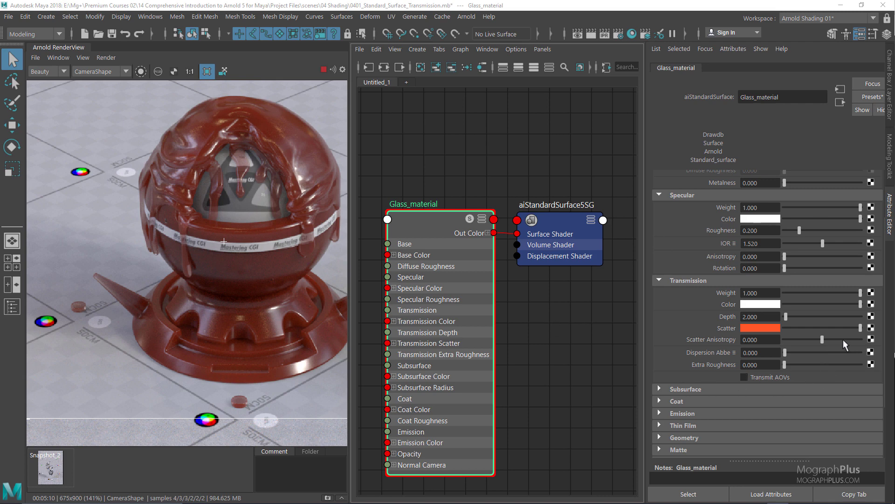
drag(843, 340, 846, 335)
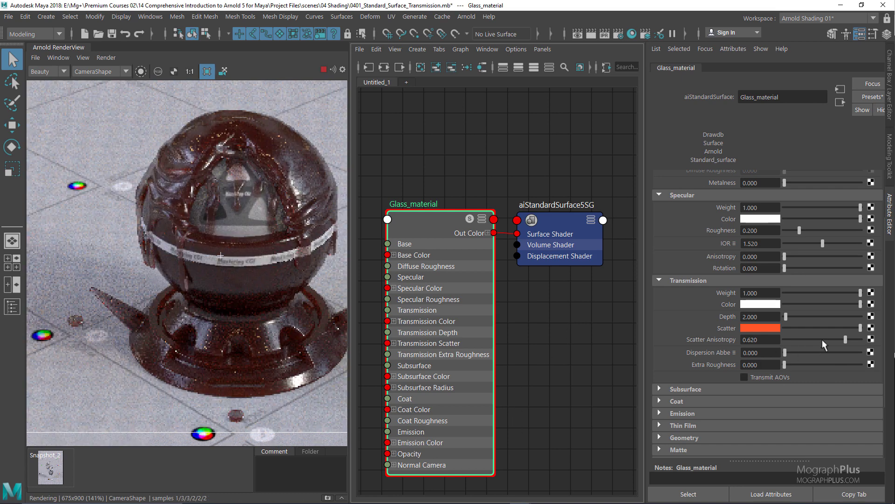
click(800, 338)
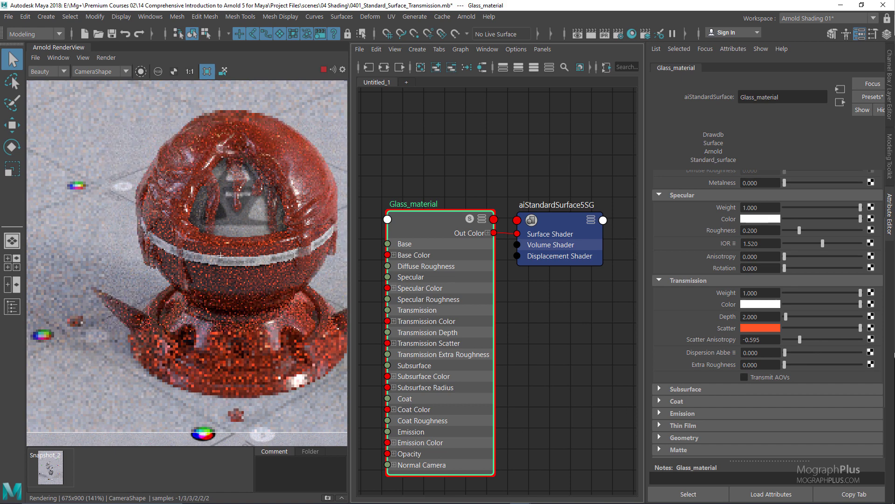
scroll(295, 337, down, 1)
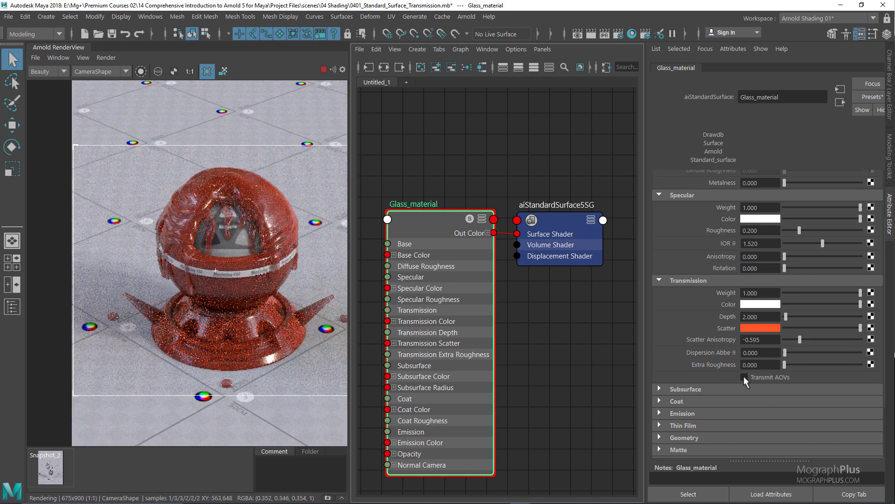
click(763, 340)
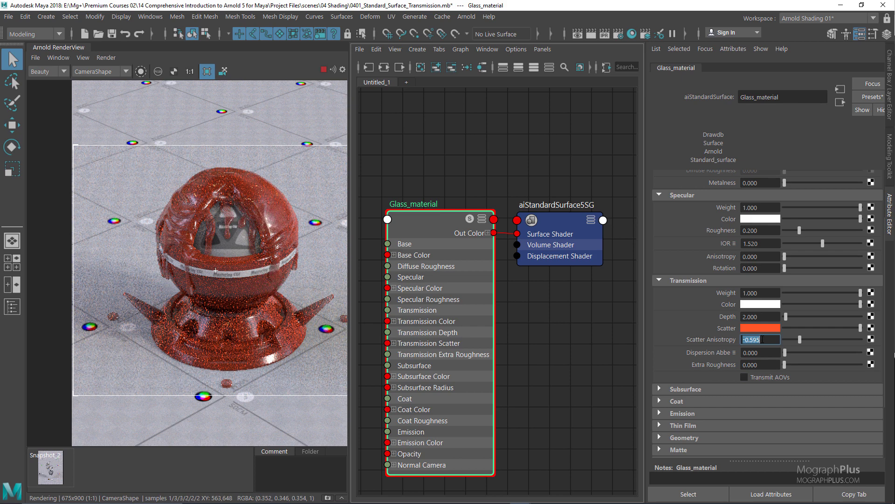
text(0)
key(Return)
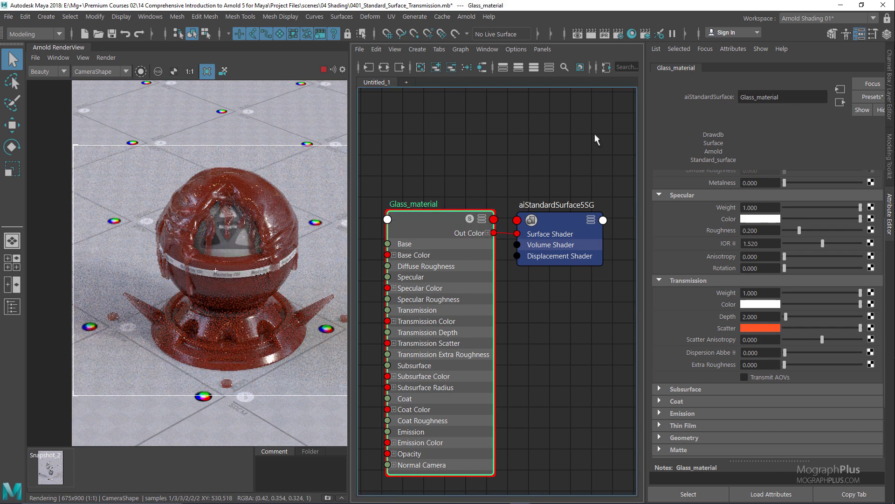
- Rename Glass_material to Chocolate
double_click(805, 97)
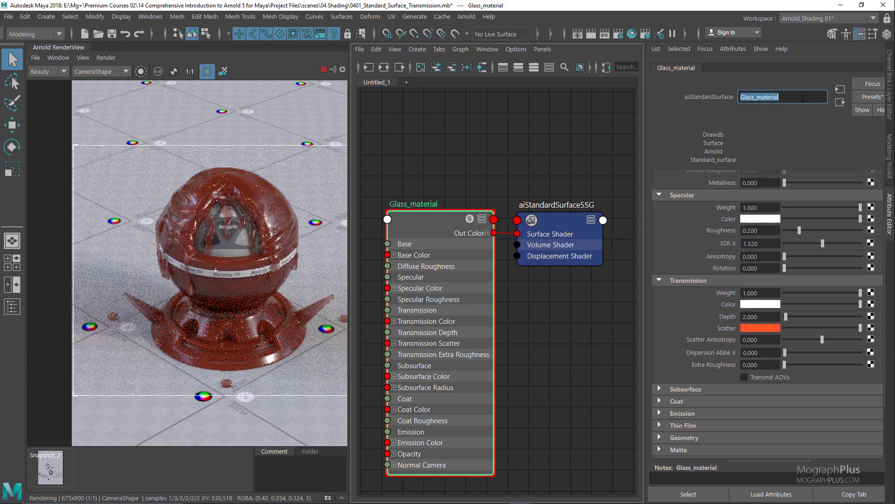
text(Cho)
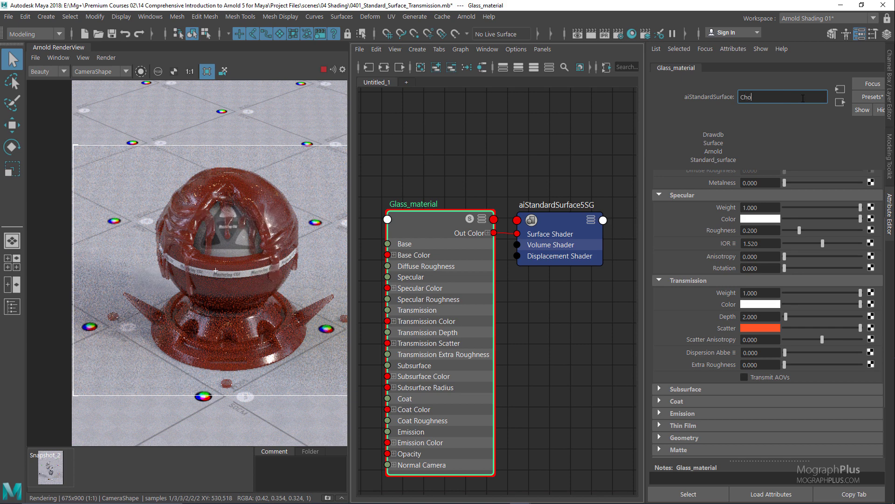
text(colate)
key(Return)
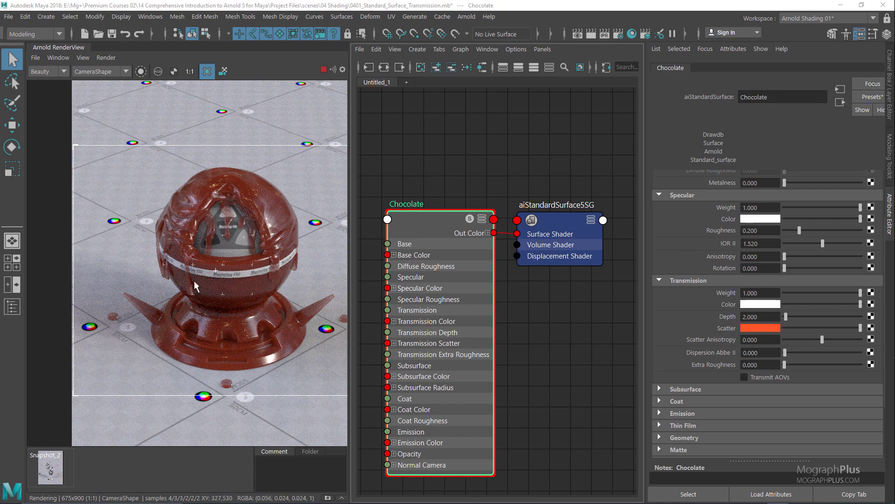
- Change the Chocolate material's Scatter color to the brown history swatch, with red at 100 and green at 34
click(759, 329)
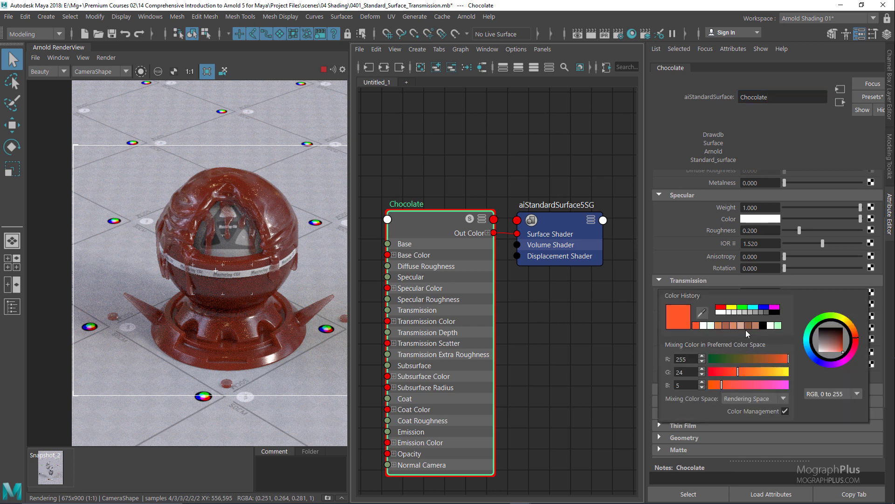
click(720, 325)
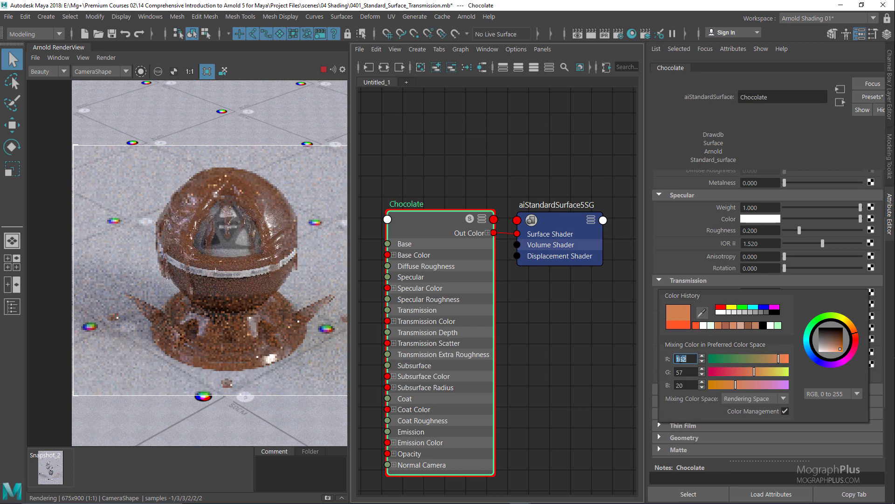
text(100)
key(Tab)
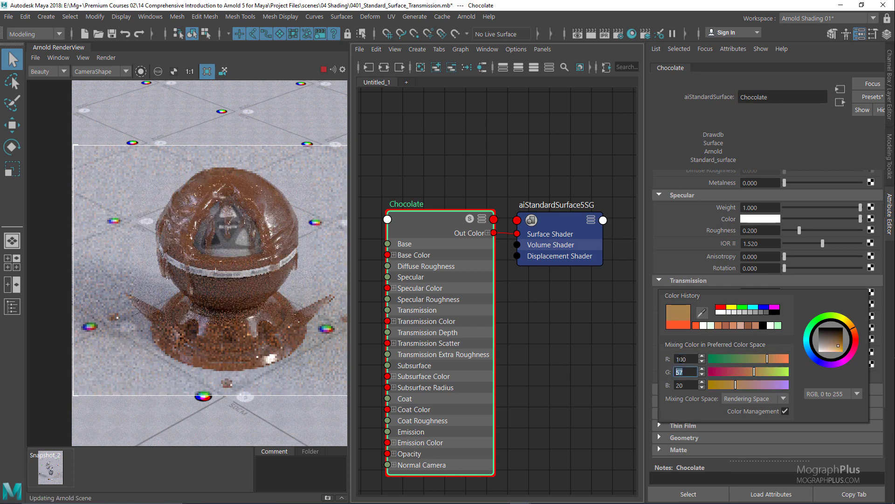
text(34)
key(Tab)
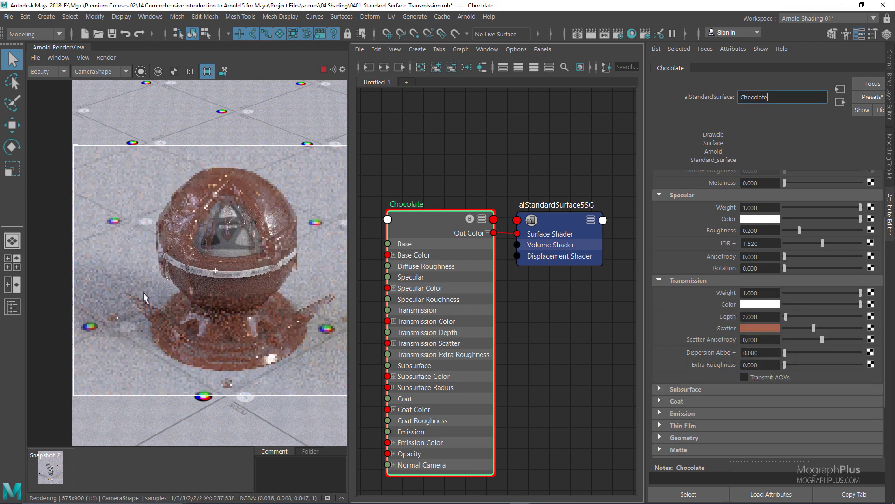
- Limit the render region to the spike on the shader ball's base and lower the Transmission Depth to 1
drag(107, 279, 191, 359)
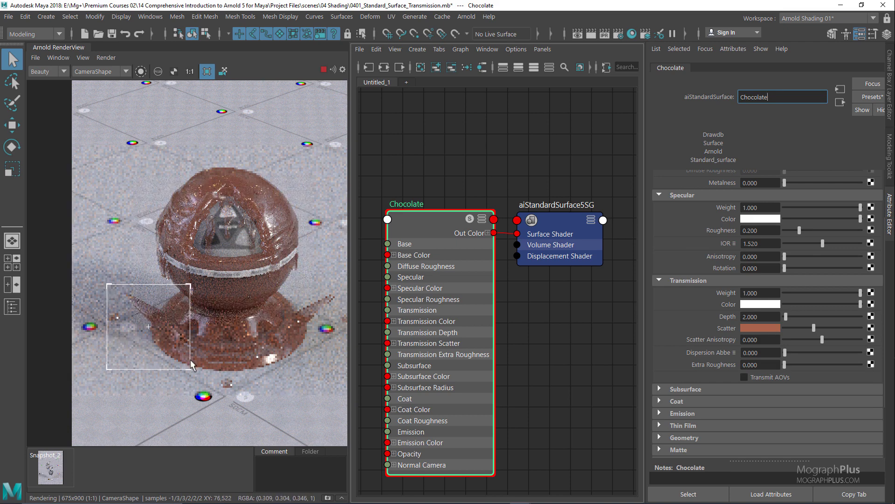
scroll(102, 314, up, 2)
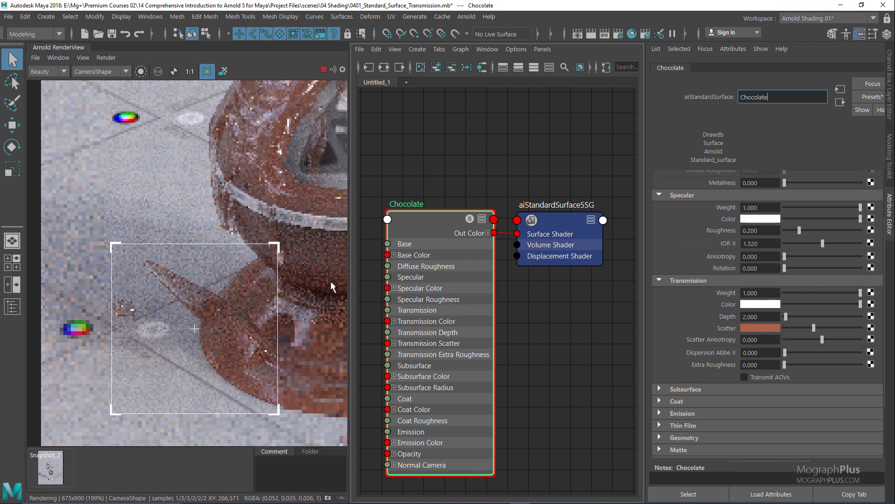
click(760, 317)
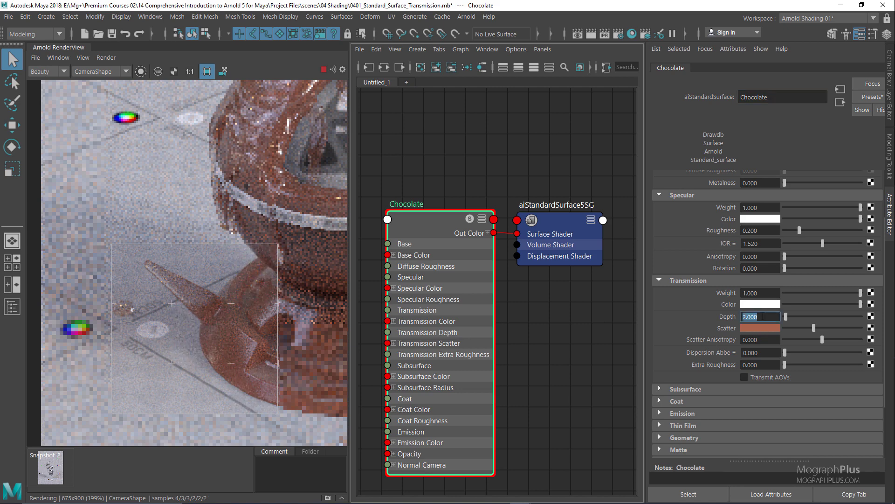
text(1)
key(Return)
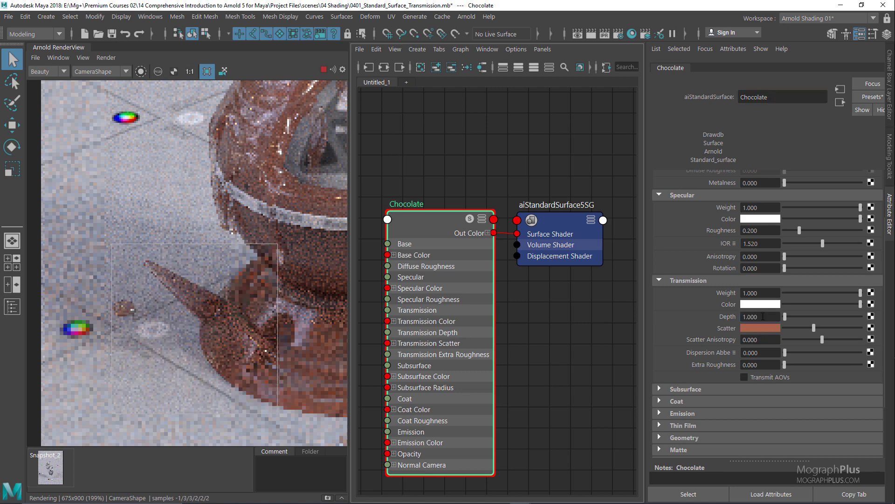
- Lower the Chocolate material's Transmission Depth to 0.5 and further to 0.25
click(763, 317)
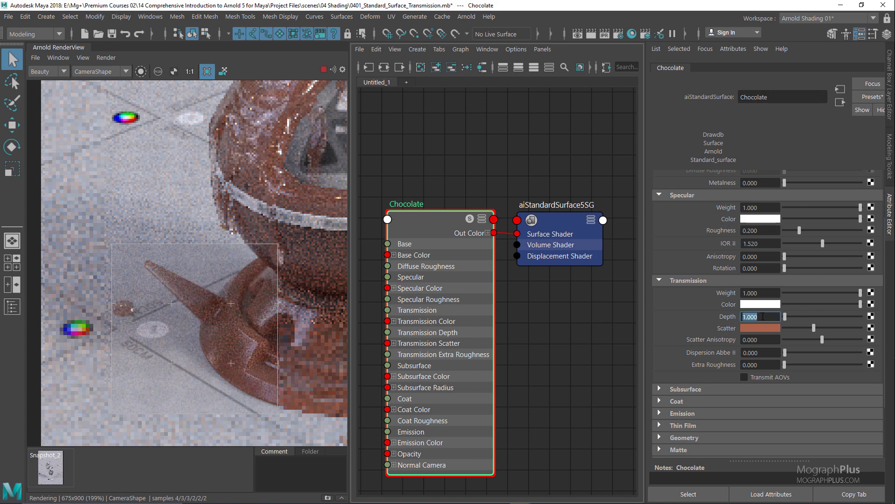
text(0.5)
key(Return)
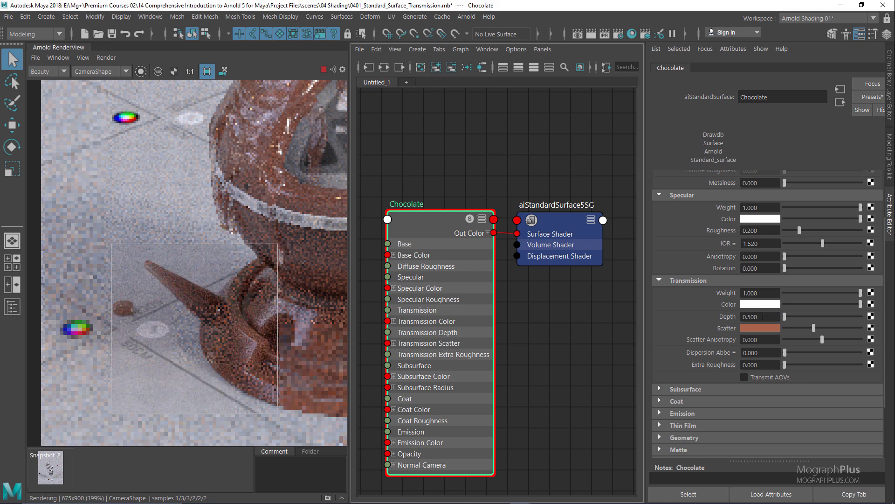
click(763, 316)
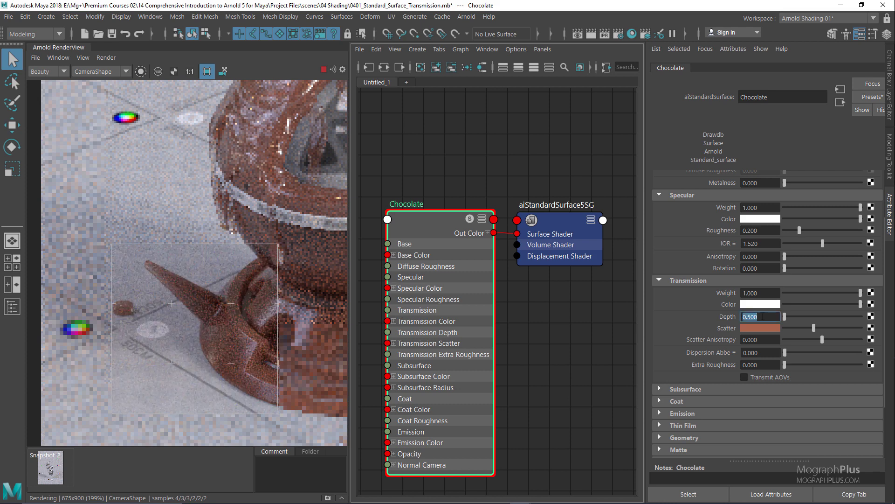
text(0.25)
key(Return)
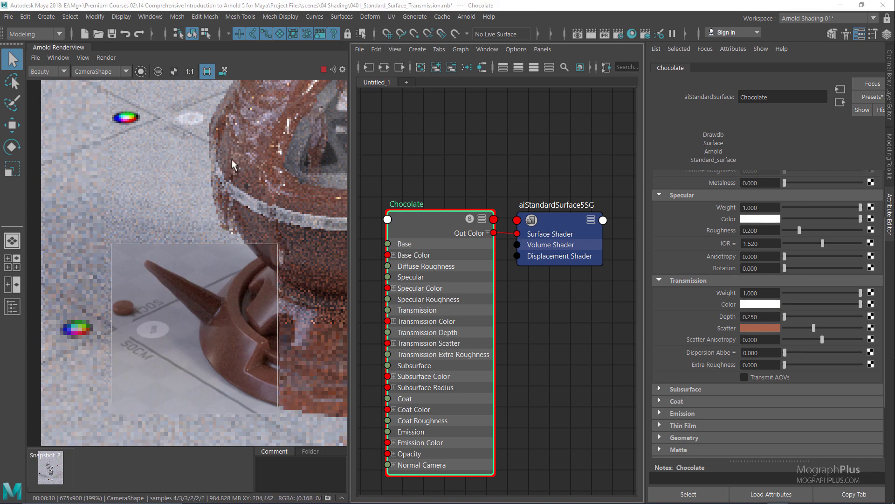
- Move the render region to the dripping liquid beside the ball's white band and inspect the chocolate shading closely
middle_drag(232, 159, 221, 255)
drag(157, 224, 279, 334)
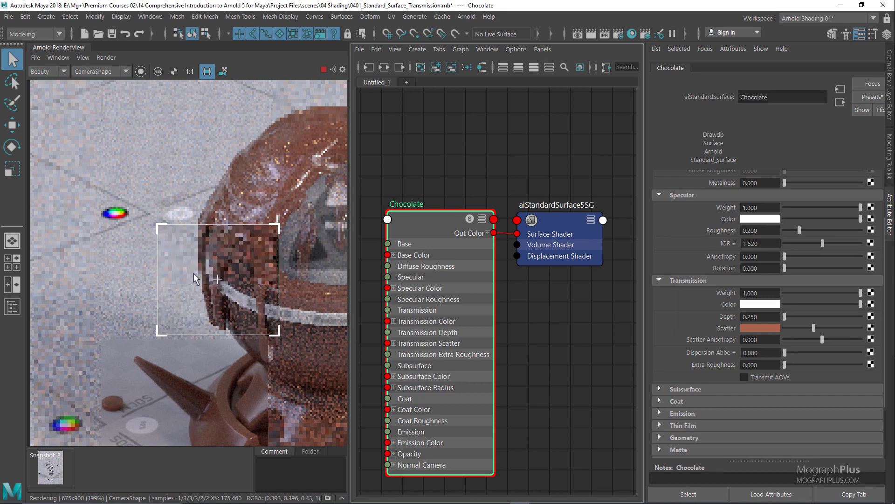
scroll(157, 269, up, 2)
middle_drag(196, 275, 200, 200)
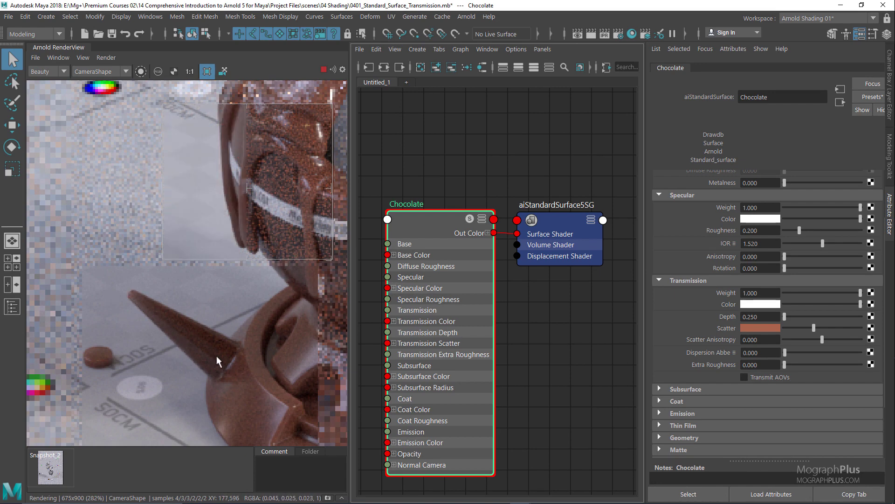
middle_drag(192, 191, 188, 255)
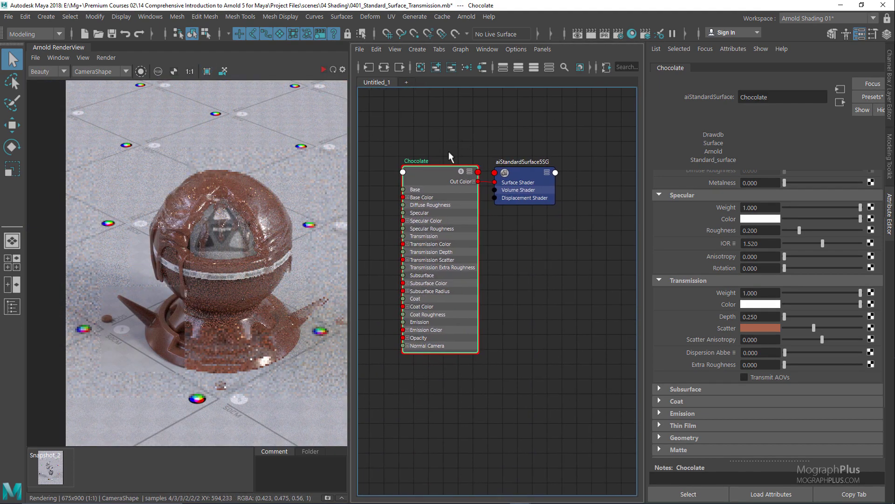
- Raise the Arnold render sampling to Camera (AA) 5, Diffuse 4, Specular 4 and Transmission 4
click(620, 34)
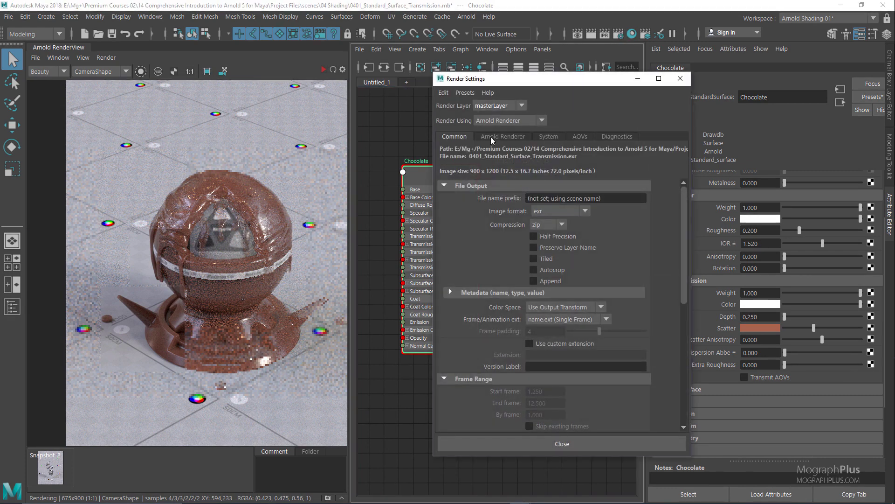
click(490, 136)
double_click(550, 200)
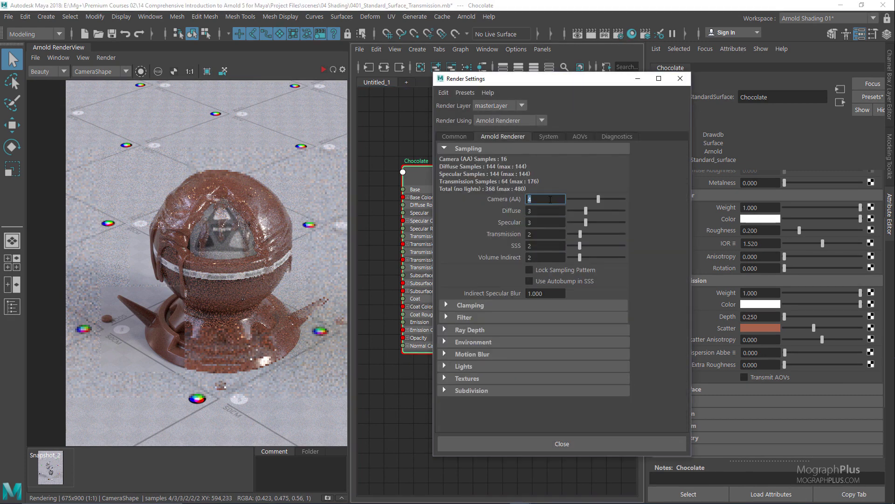
text(5)
key(Tab)
text(4)
key(Tab)
text(4)
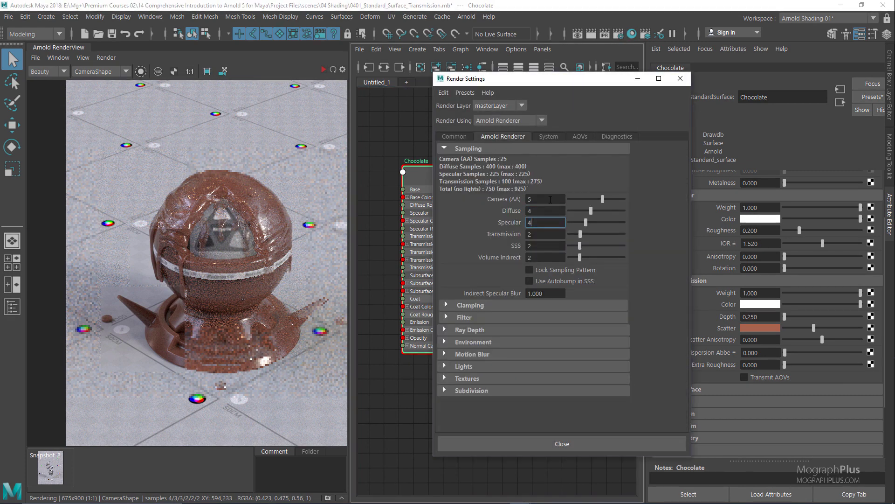
key(Tab)
text(4)
key(Return)
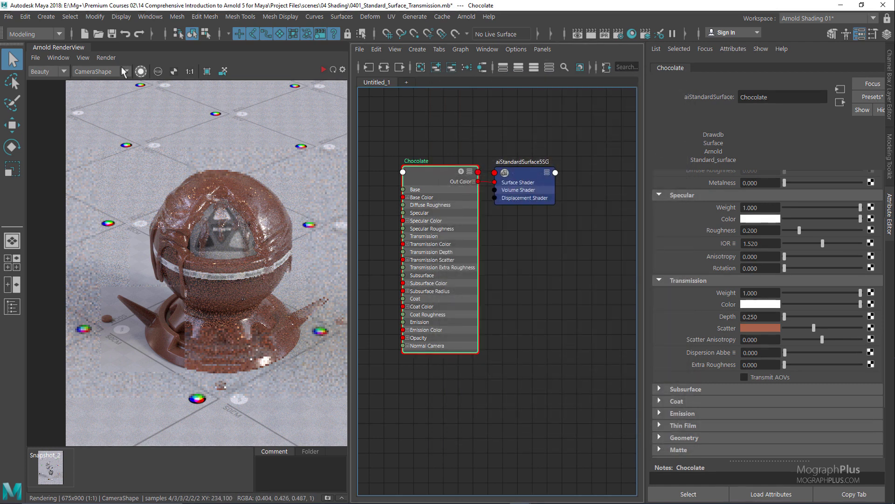
- Render the shader ball at 100% test resolution with Progressive Refinement turned off
click(105, 58)
mouse_move(83, 58)
mouse_move(135, 175)
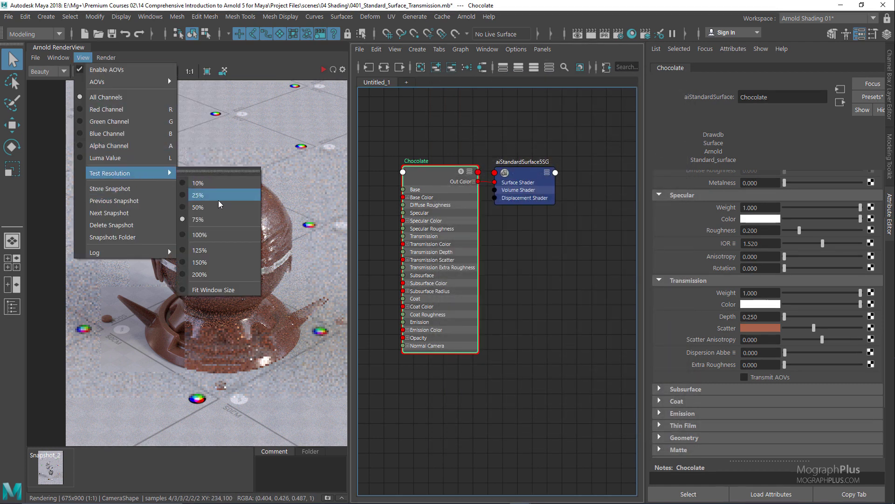
click(215, 233)
click(105, 57)
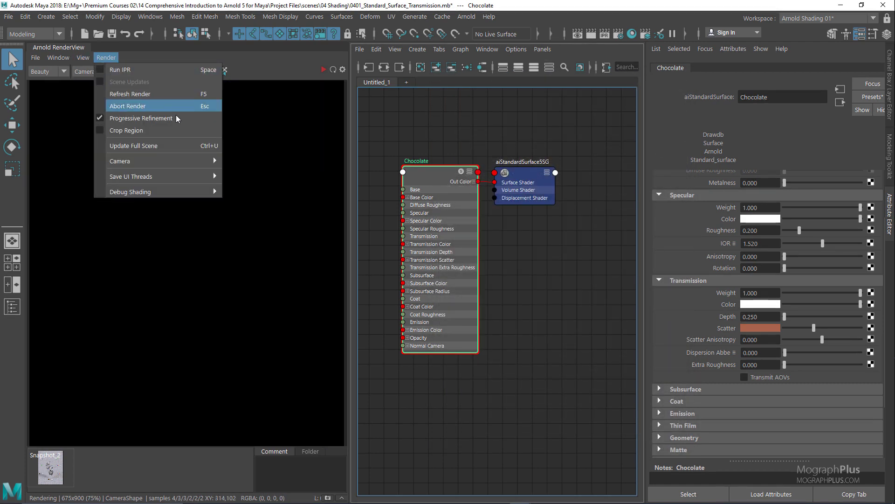
click(172, 121)
scroll(282, 131, down, 2)
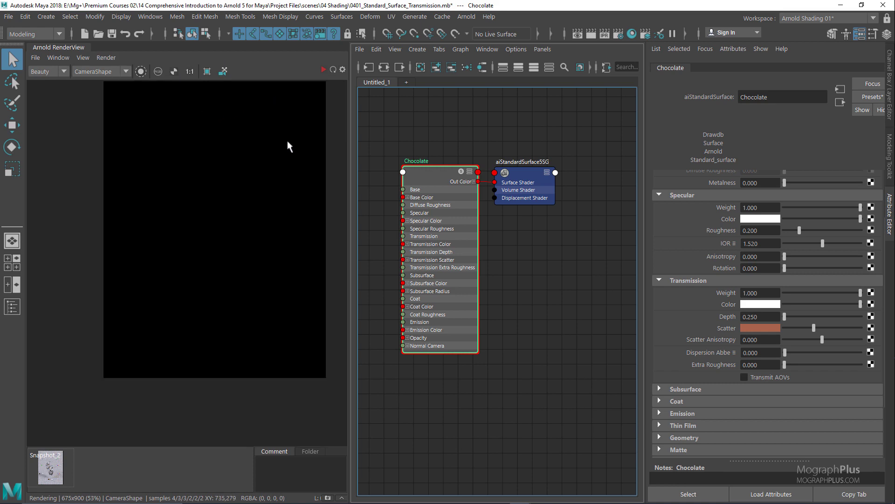
click(341, 497)
click(333, 69)
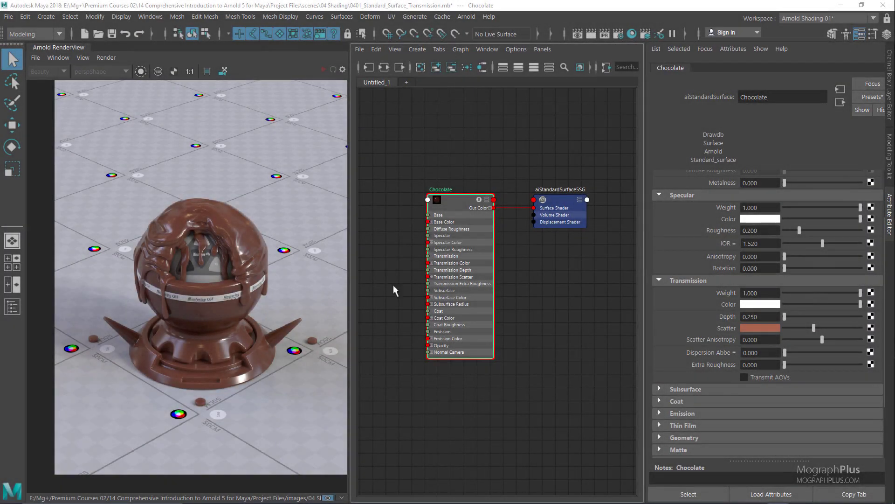
- Examine the finished chocolate render closely around the drips and white band of the shader ball
scroll(466, 221, up, 3)
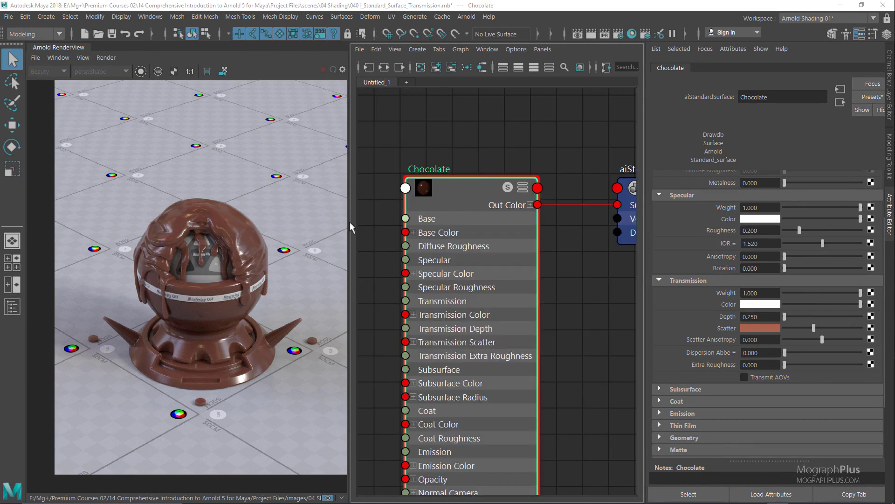
scroll(162, 261, up, 3)
scroll(177, 247, down, 1)
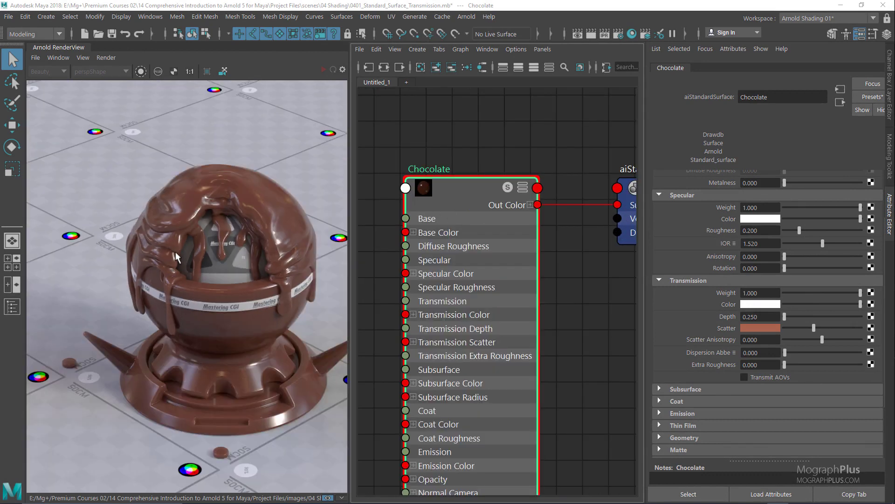